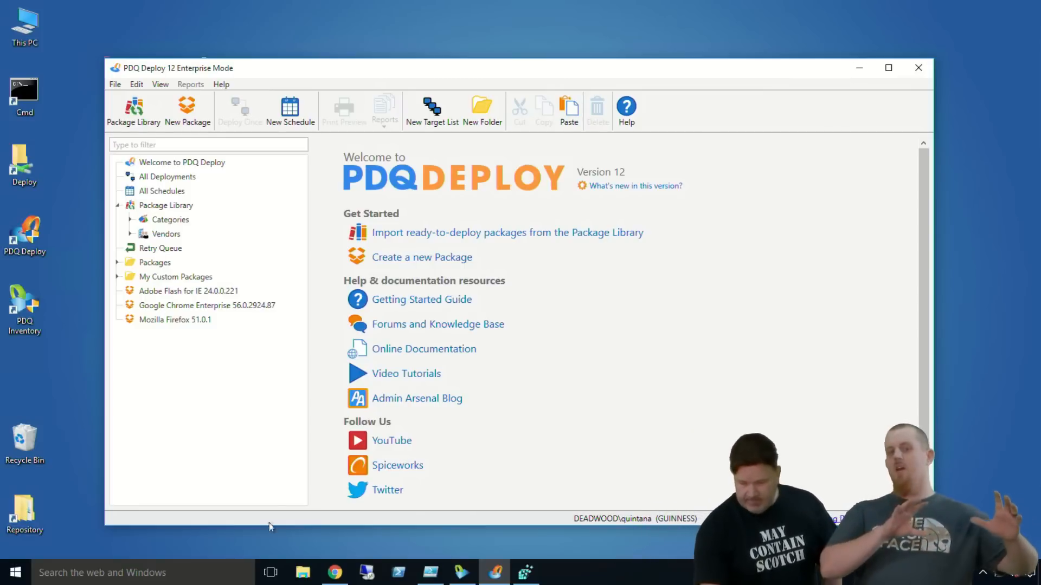
Step: Switch to the FOG management page in Chrome and open the FOG client download page from Service Configuration
click(336, 576)
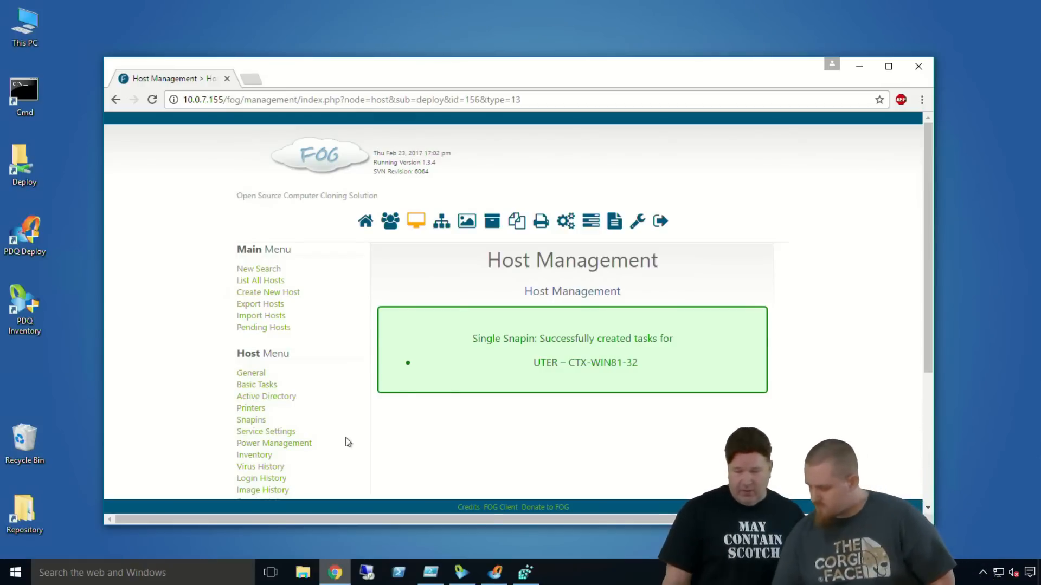
click(565, 222)
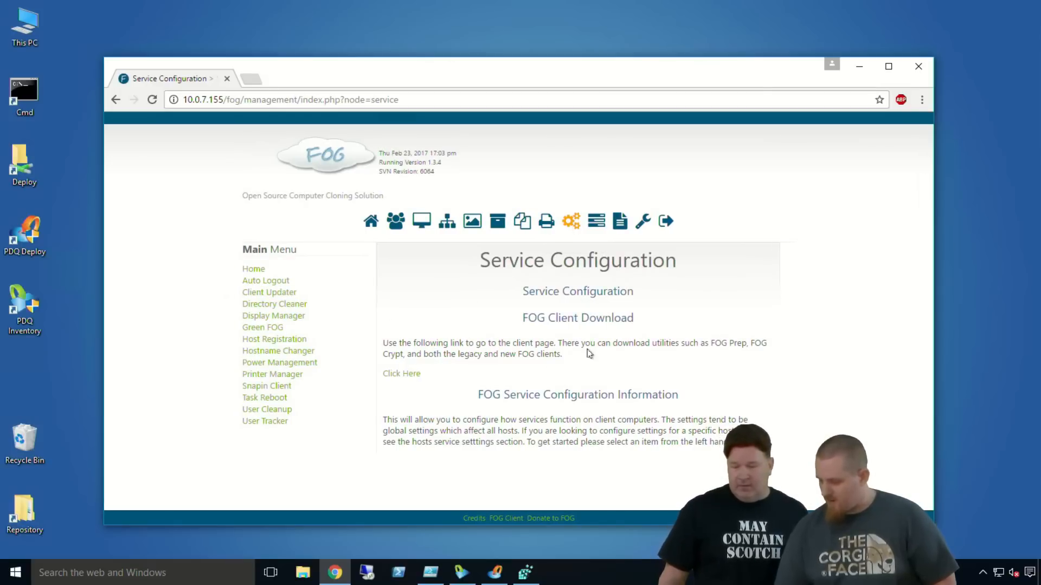
mouse_move(407, 362)
mouse_down()
mouse_move(441, 399)
mouse_move(415, 365)
mouse_up()
key(e)
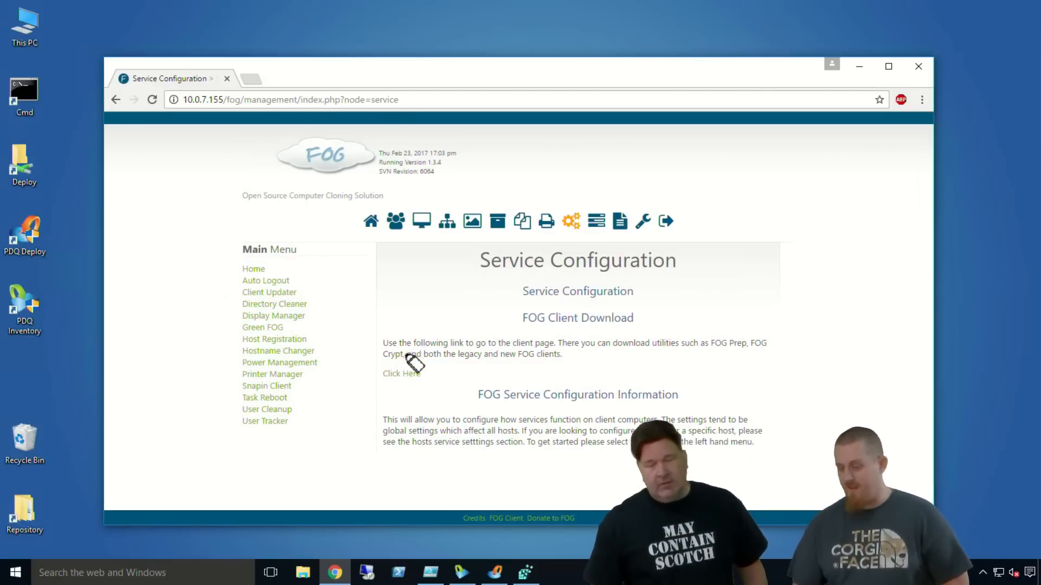
key(Escape)
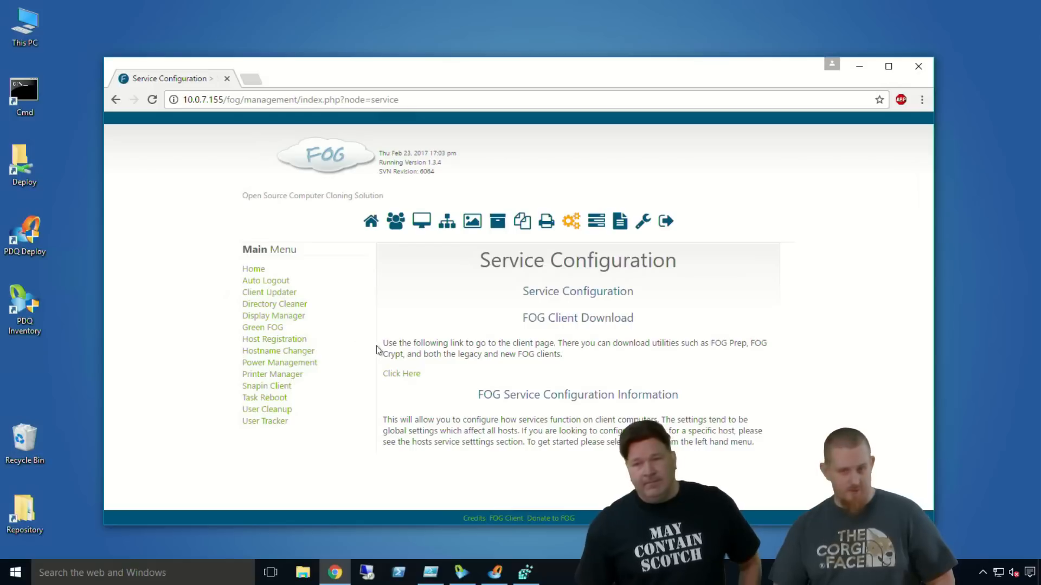
click(400, 373)
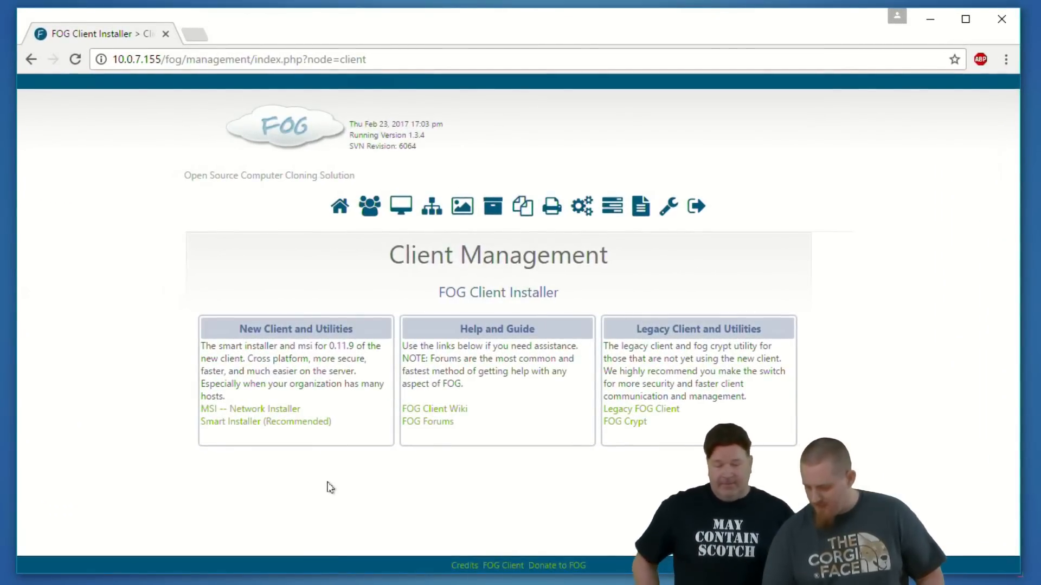
mouse_move(228, 442)
mouse_down()
mouse_move(244, 384)
mouse_move(325, 439)
mouse_move(222, 439)
mouse_up()
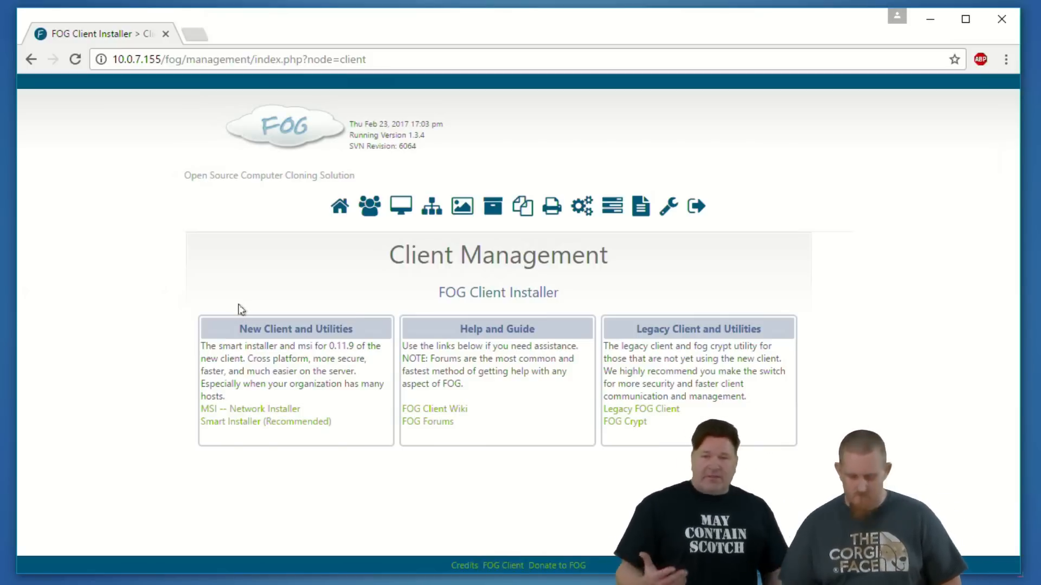
Step: List all snapins and open "PDQ Deploy - Baseline via PackageName" to view its settings
click(523, 207)
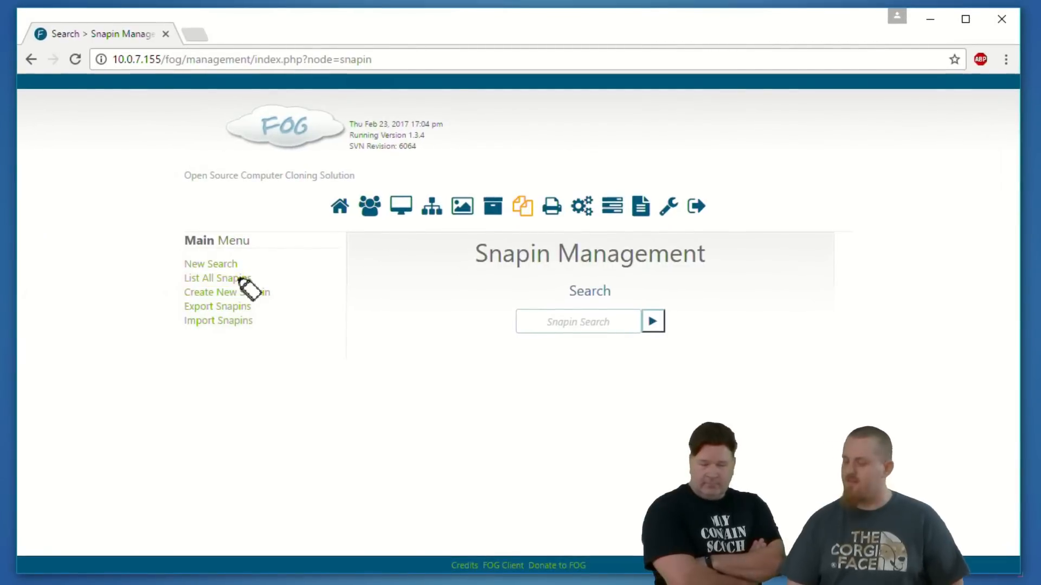
click(240, 279)
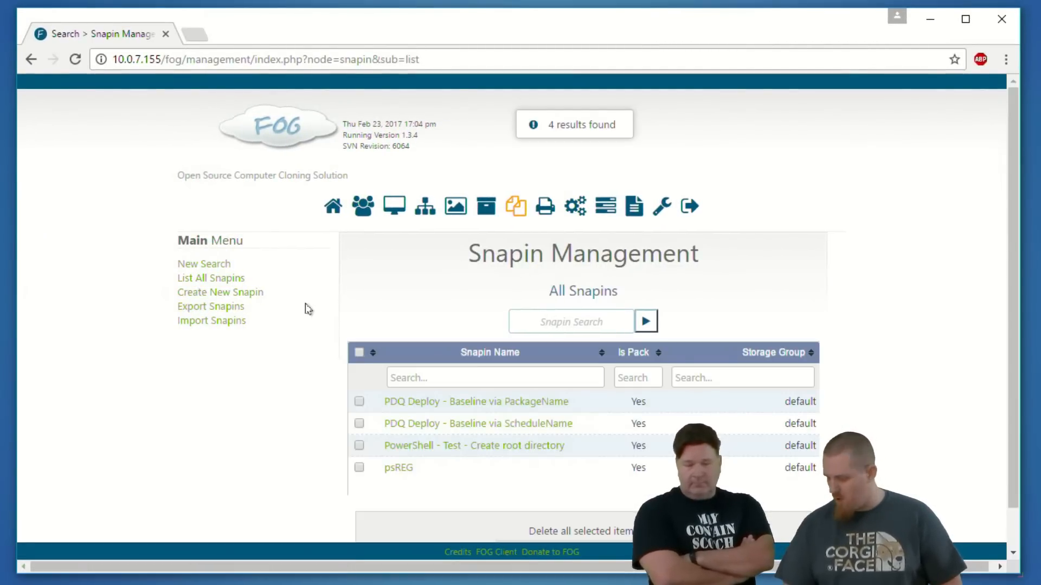
scroll(347, 304, down, 1)
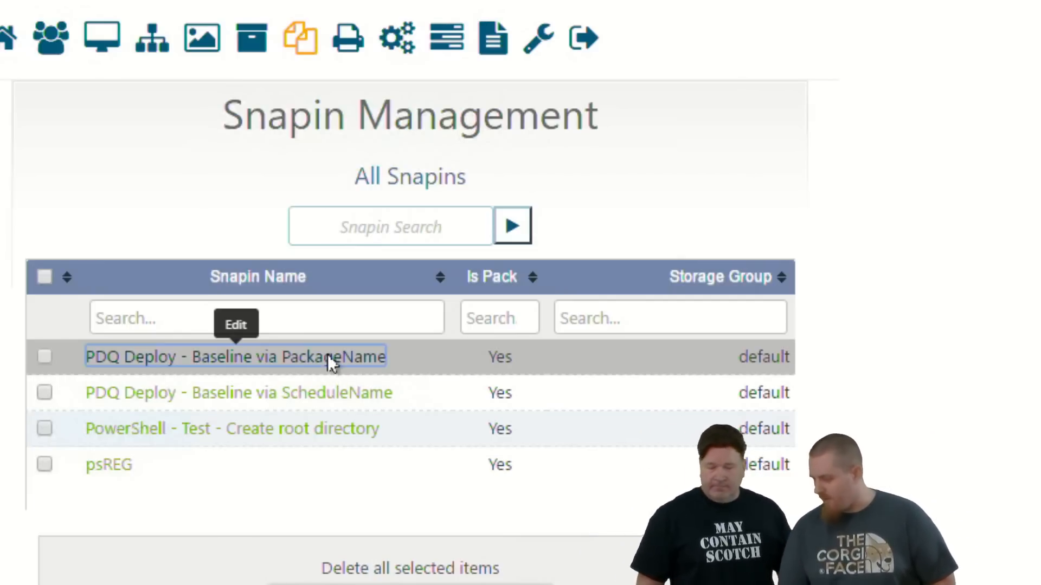
click(327, 356)
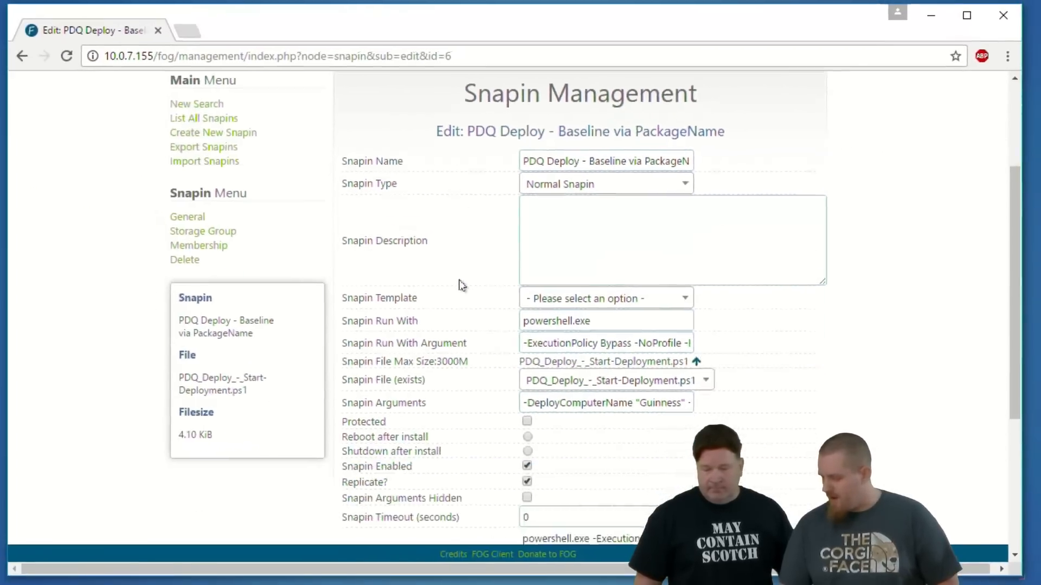
scroll(254, 249, down, 2)
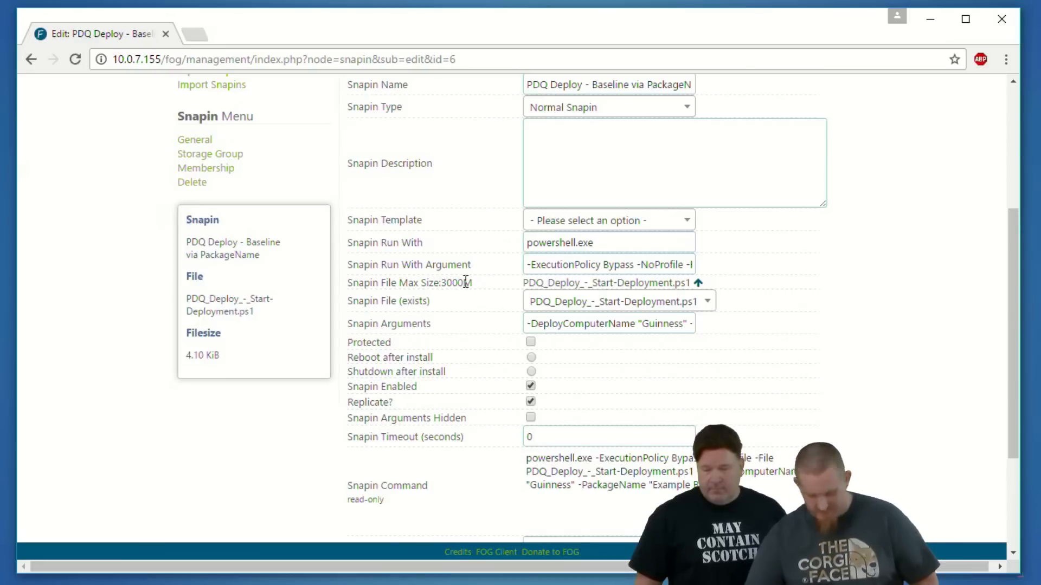
Step: Try the Powershell template and the script file chooser on this snapin, returning to the snapin list without saving
click(542, 221)
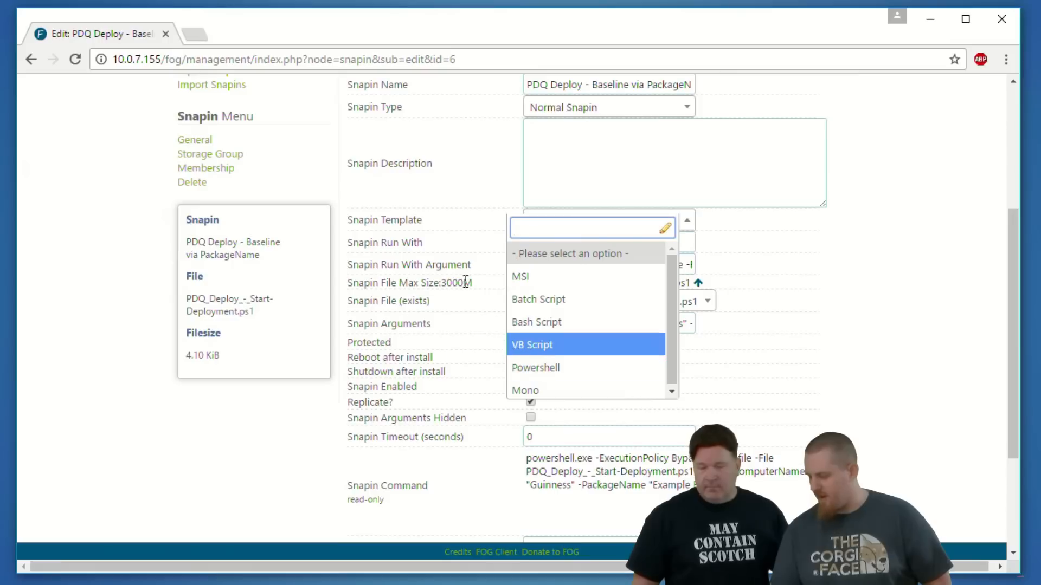
click(564, 374)
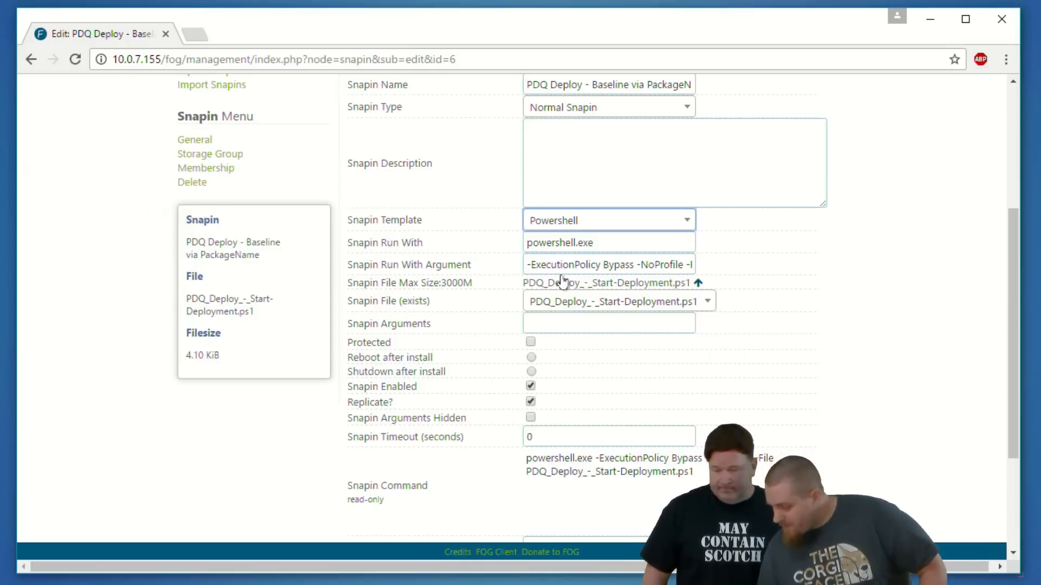
click(698, 283)
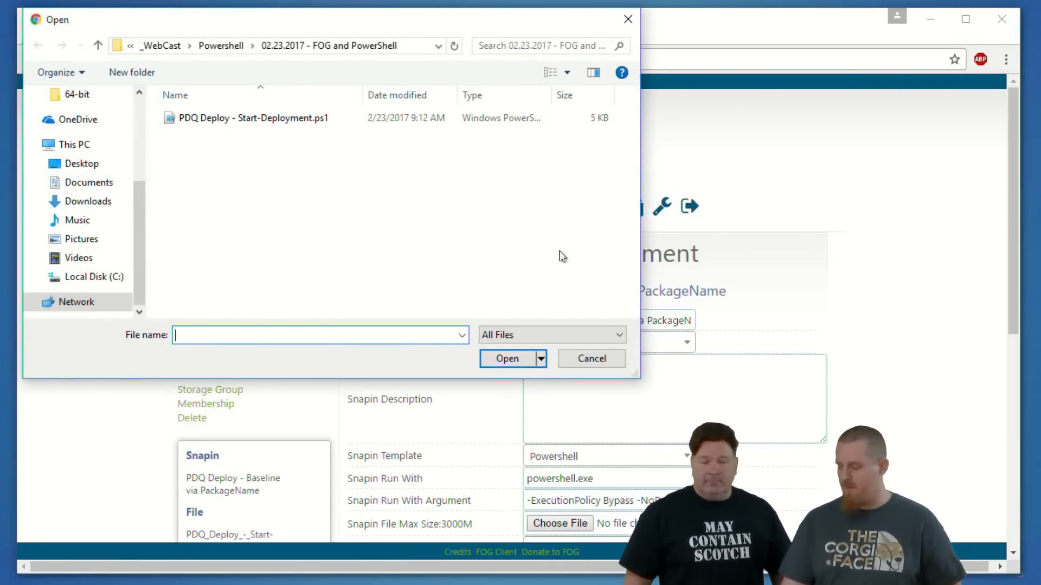
click(592, 359)
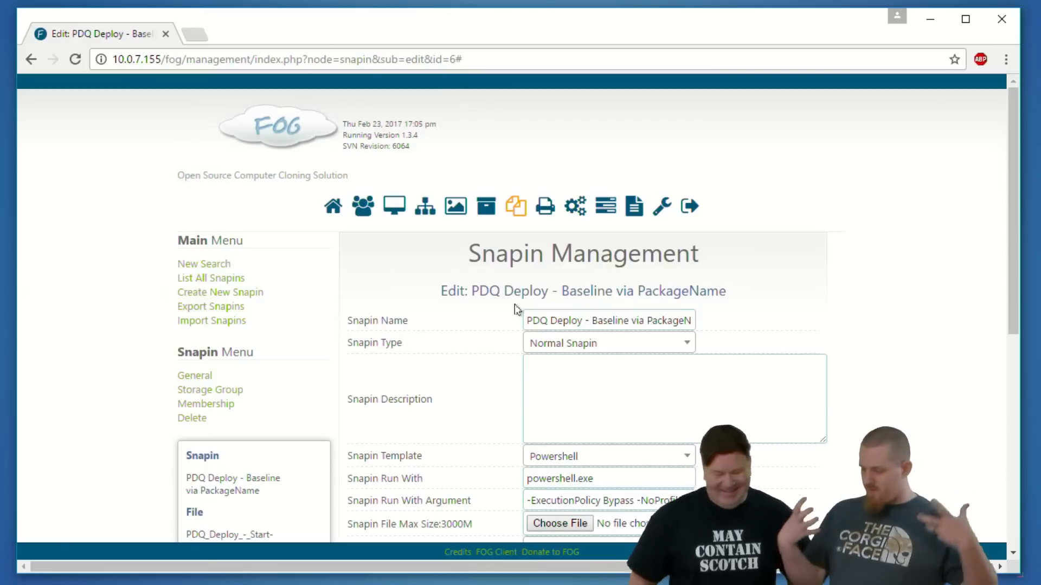
scroll(302, 315, down, 1)
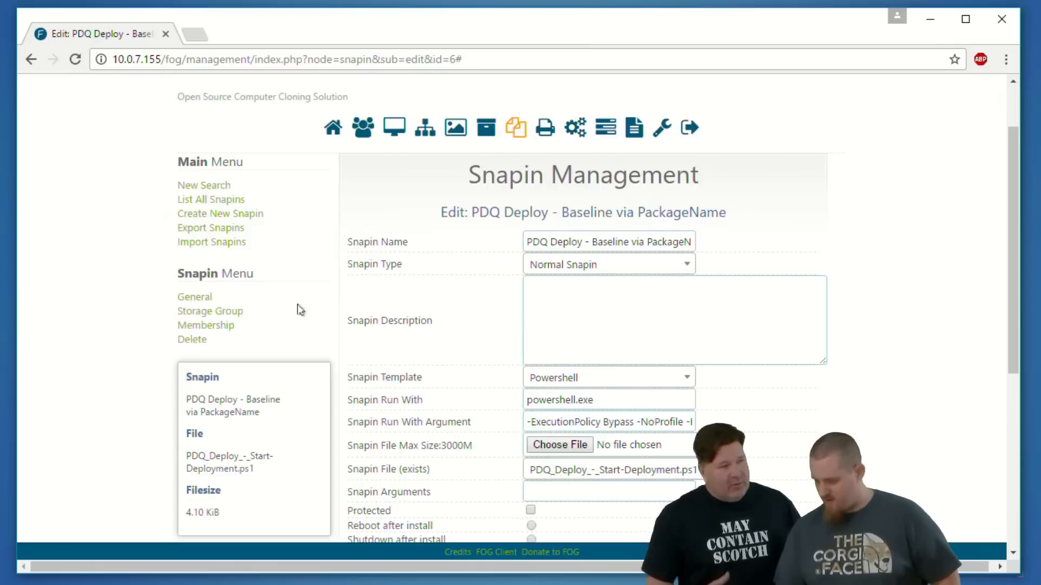
click(226, 201)
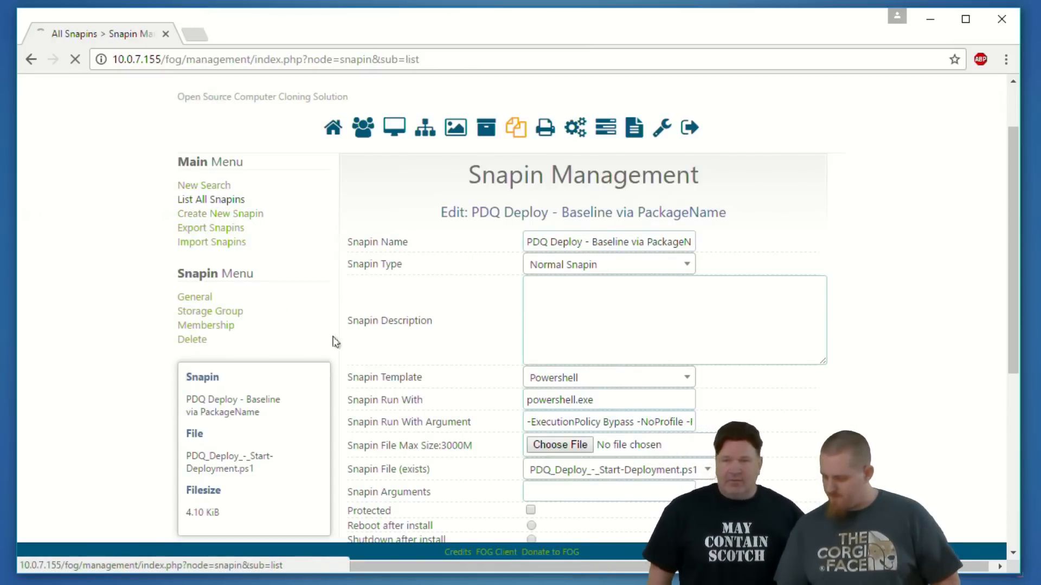
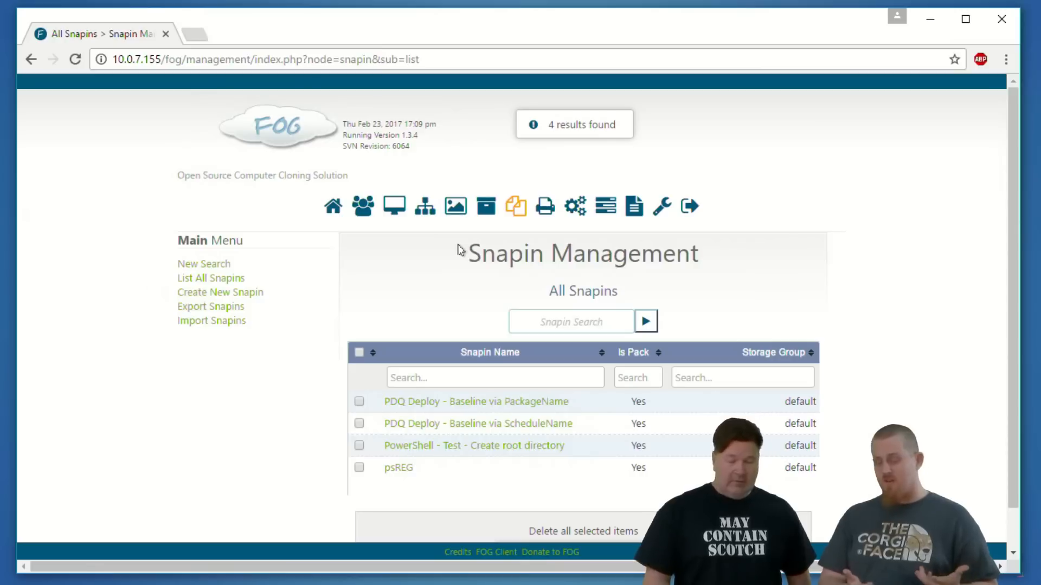
Step: Search the managed hosts for "uter" and open the host UTER
click(394, 207)
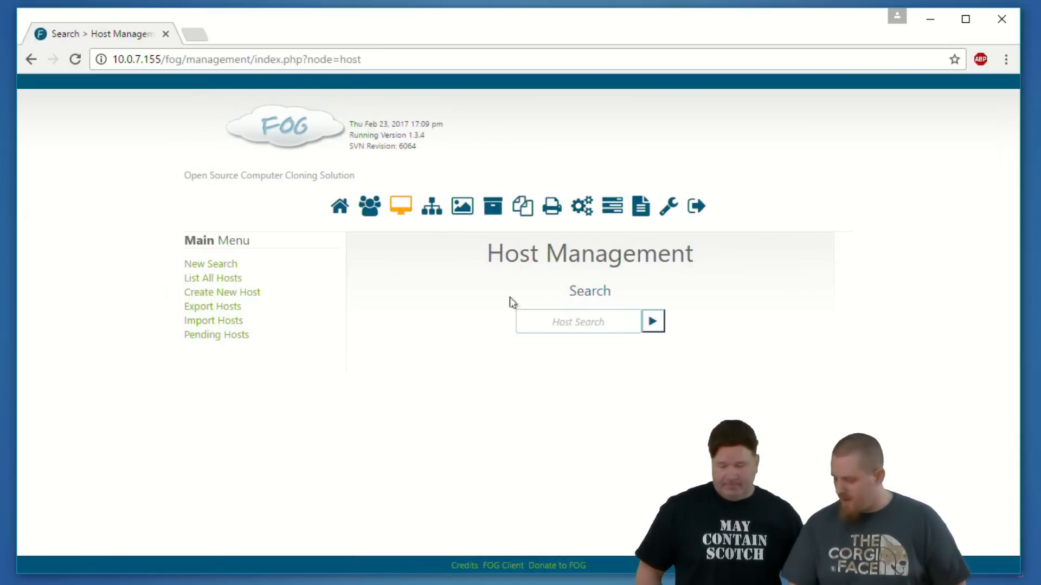
click(553, 325)
text(uter)
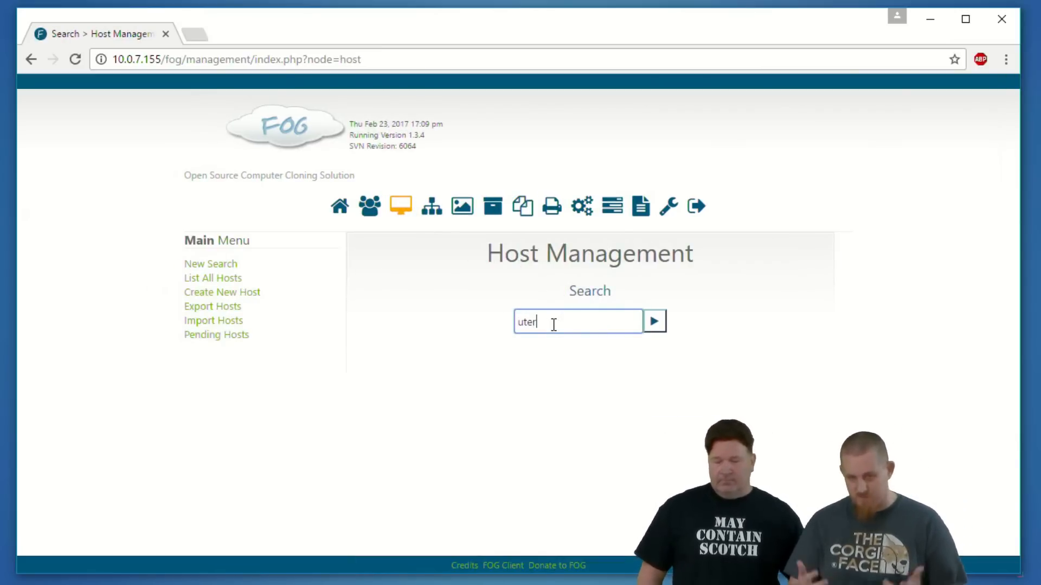
scroll(384, 343, down, 6)
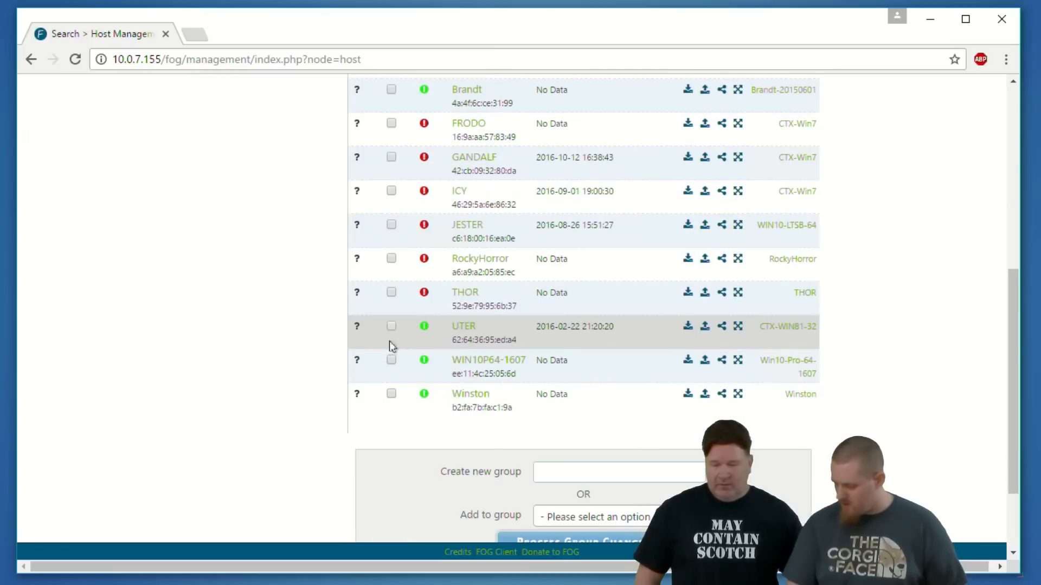
click(465, 327)
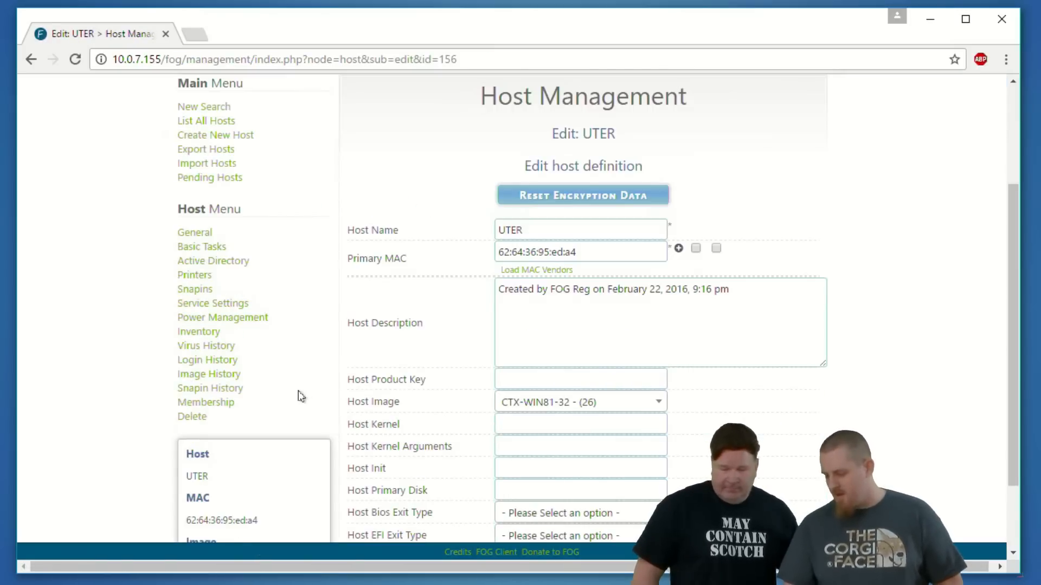
Step: Show the snapins assigned to UTER and those that can be added, leaving psREG unselected
scroll(296, 361, up, 2)
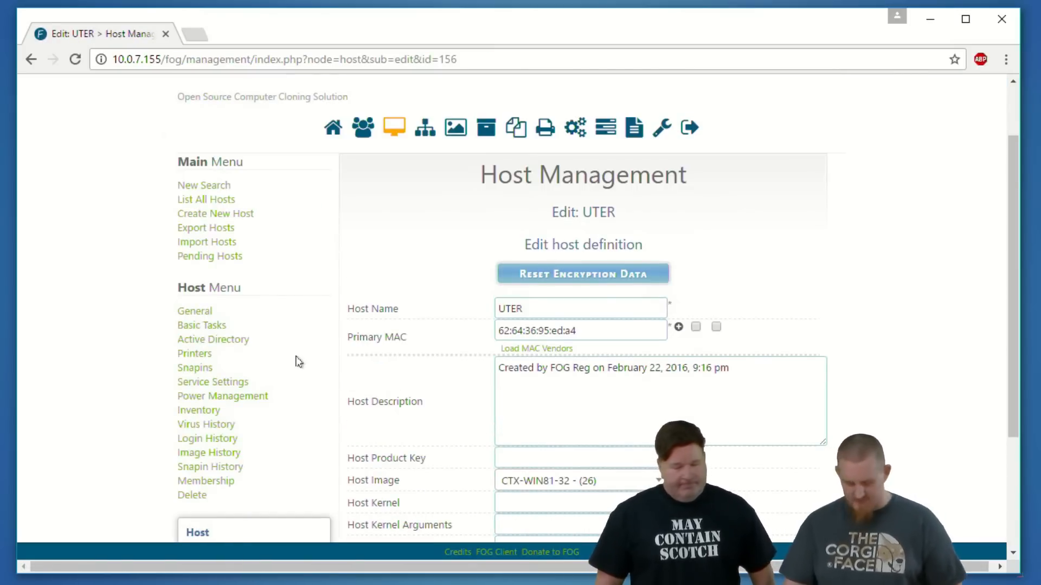
mouse_move(204, 302)
mouse_down()
mouse_move(225, 516)
mouse_move(195, 279)
mouse_up()
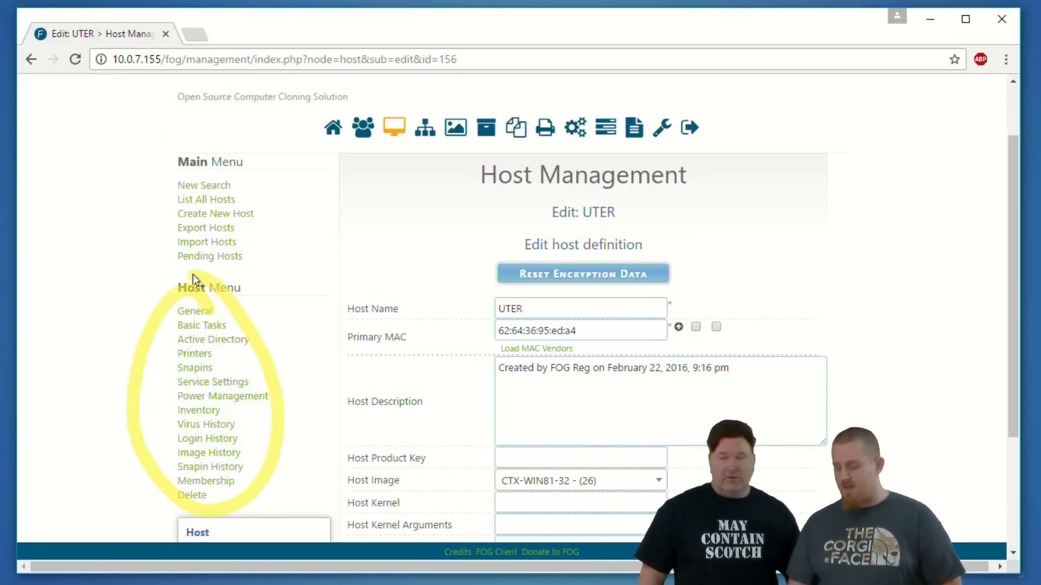
key(Escape)
drag(149, 365, 233, 374)
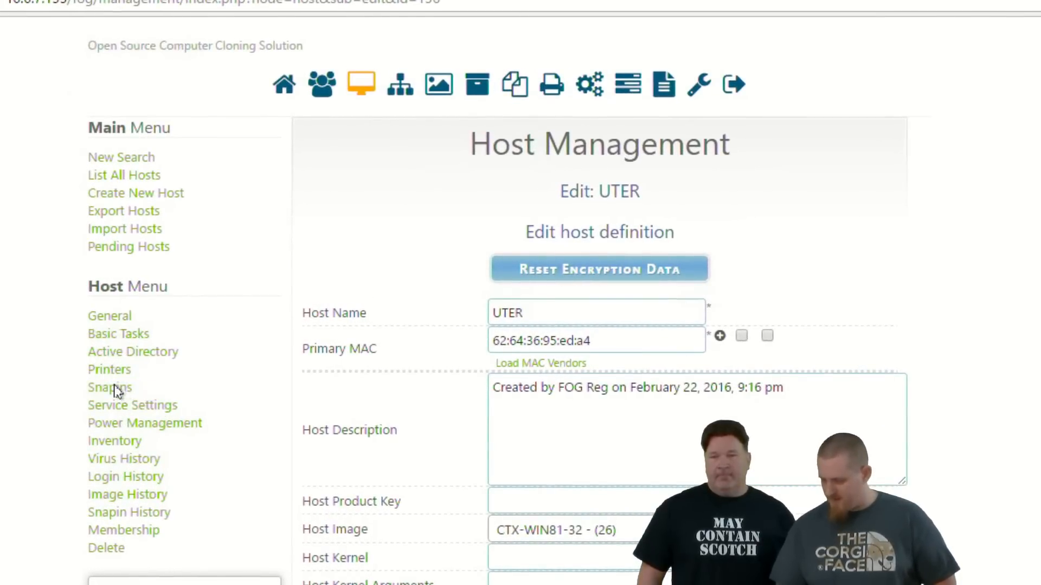
click(116, 388)
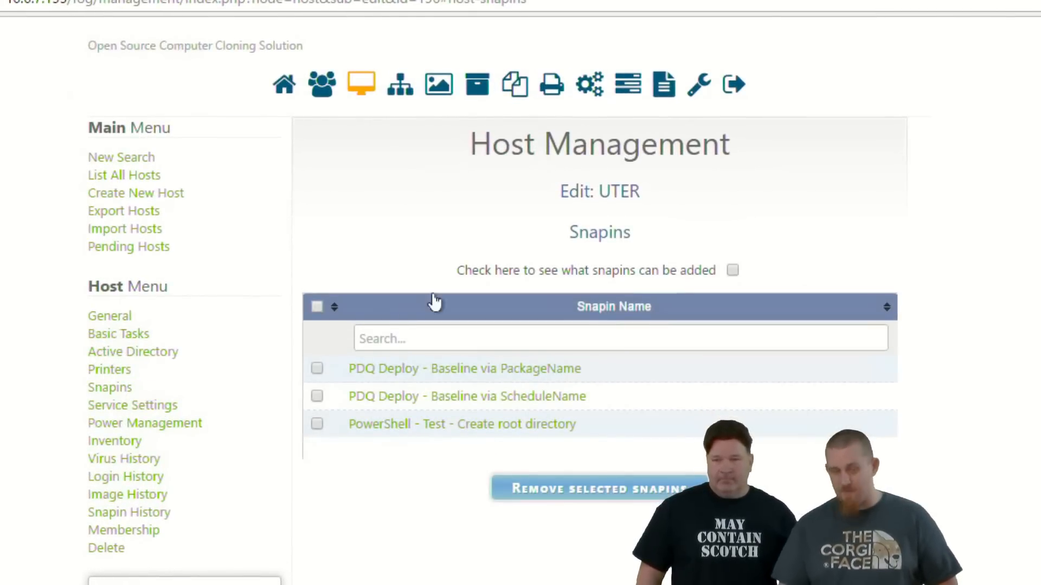
click(732, 270)
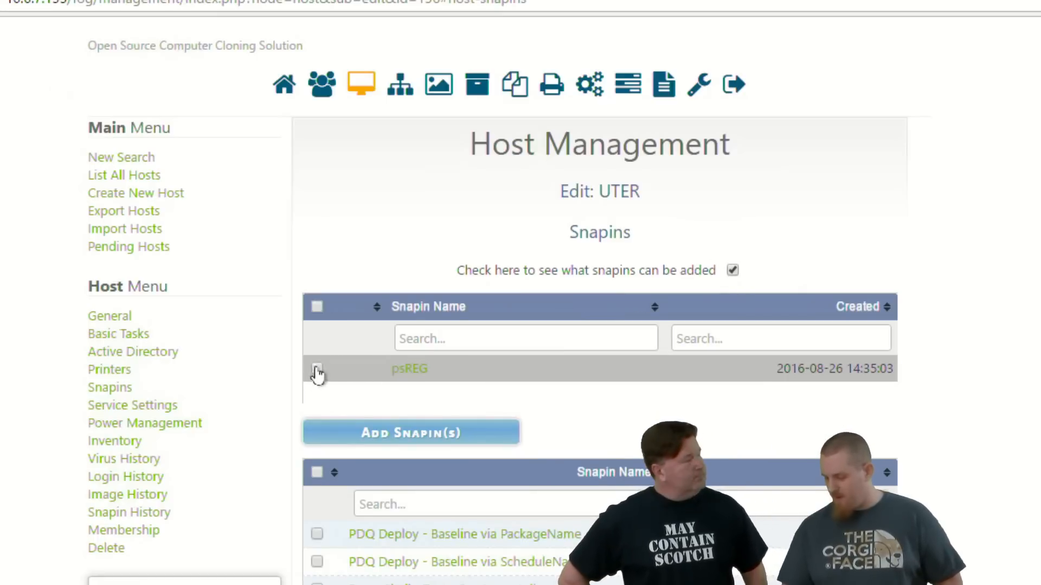
click(317, 369)
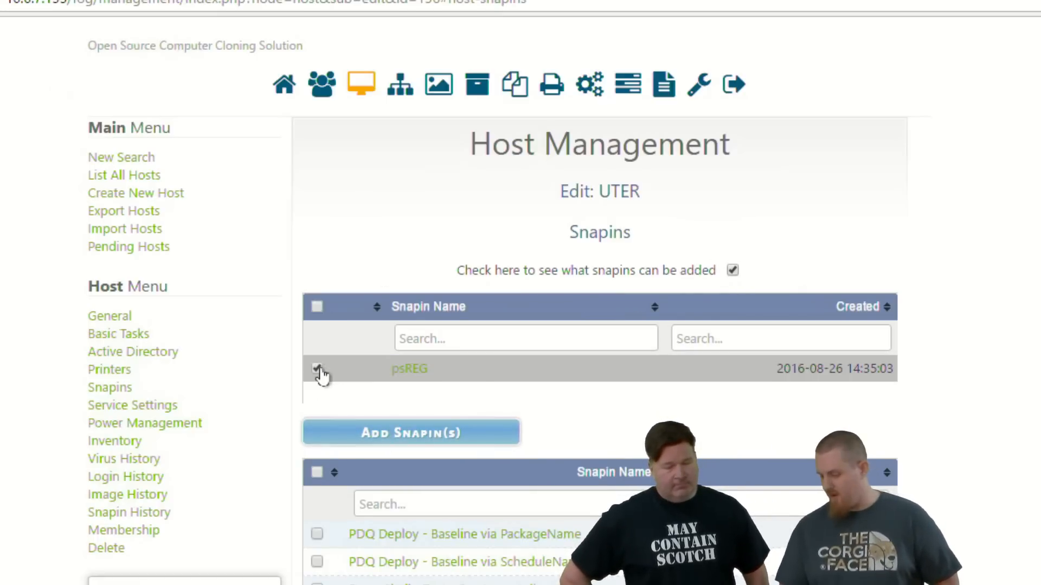
click(317, 370)
scroll(298, 332, down, 3)
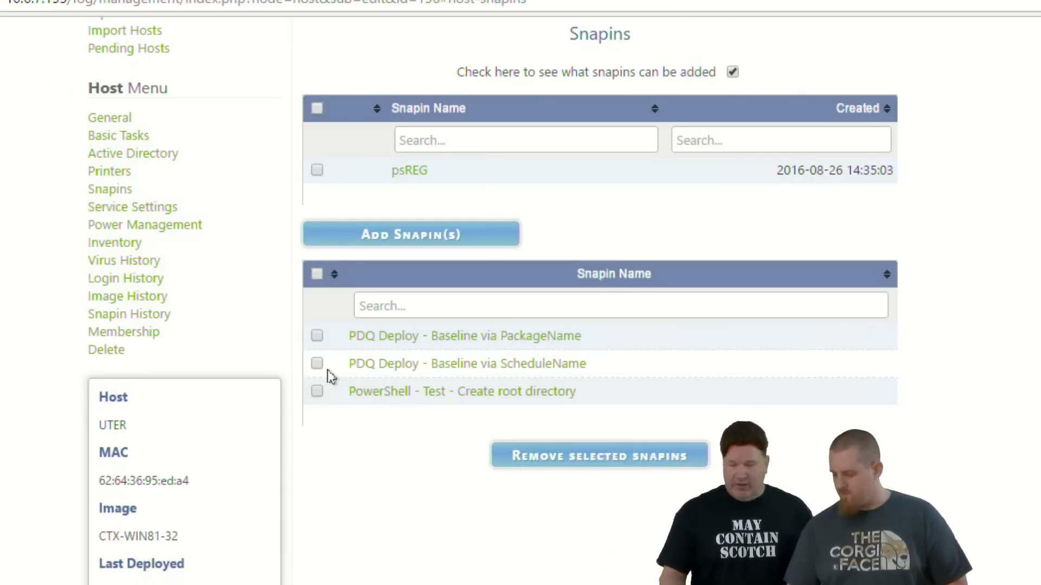
Step: Prepare a Single Snapin task for UTER from its advanced tasks, choosing "PDQ Deploy - Baseline via PackageName" as the snapin to install
click(128, 138)
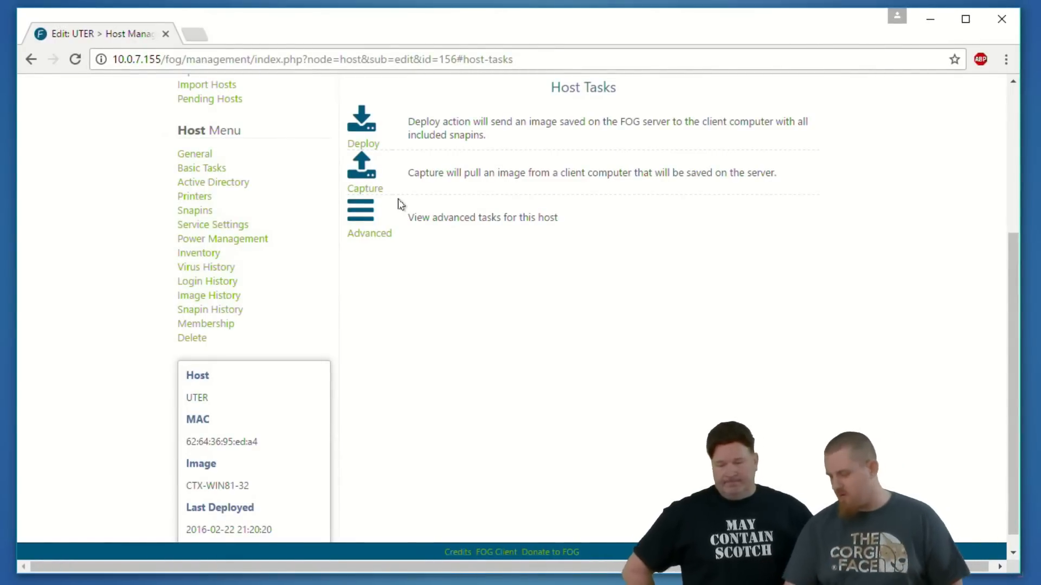
click(363, 234)
scroll(364, 233, down, 5)
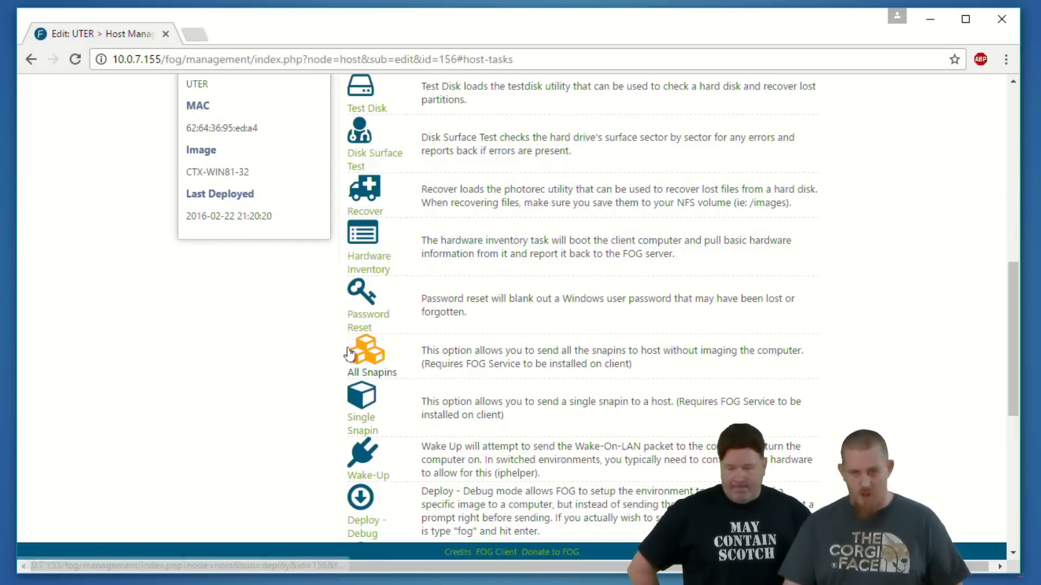
click(365, 406)
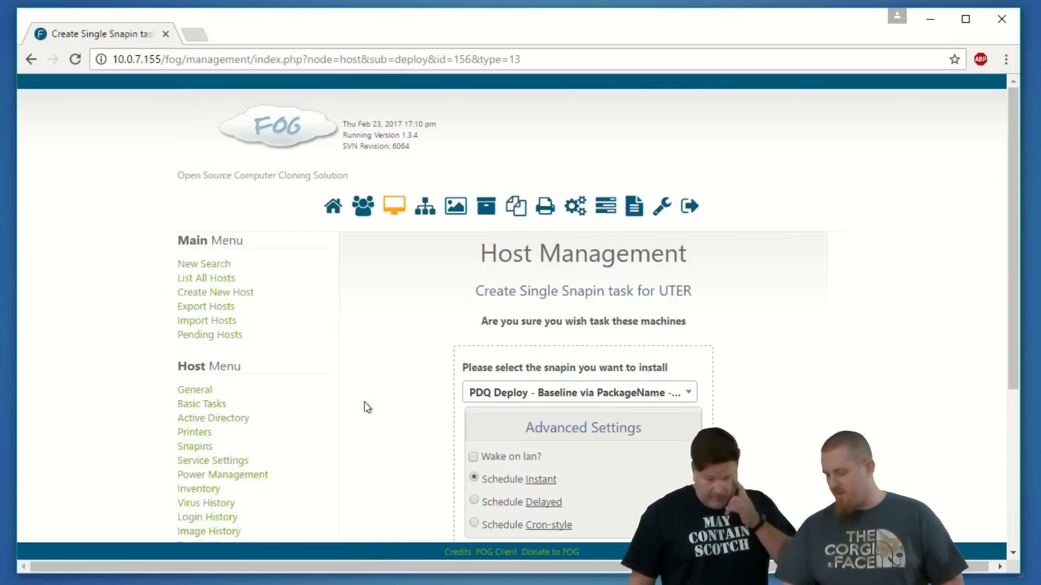
scroll(359, 303, down, 3)
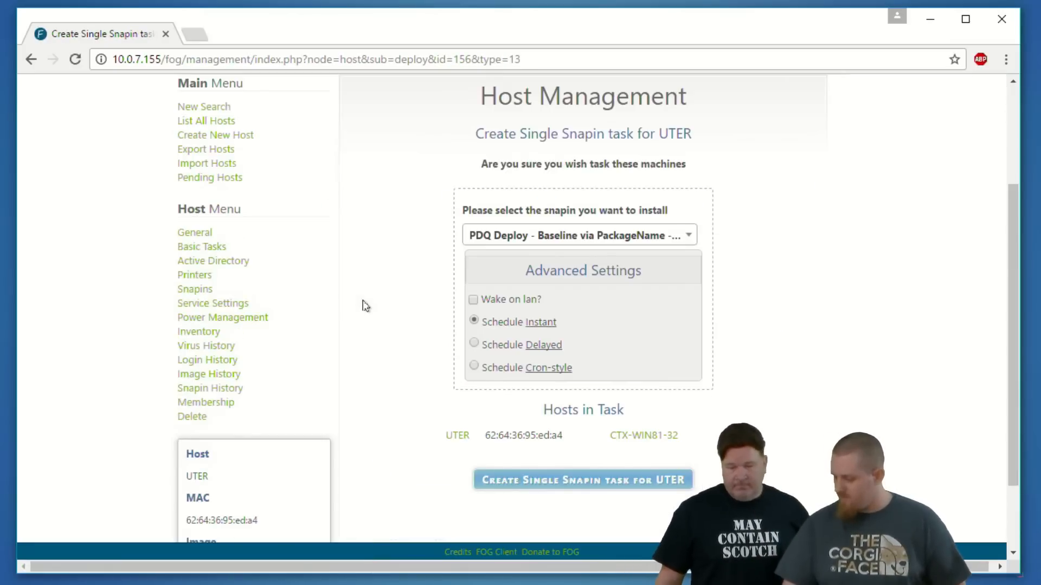
click(522, 235)
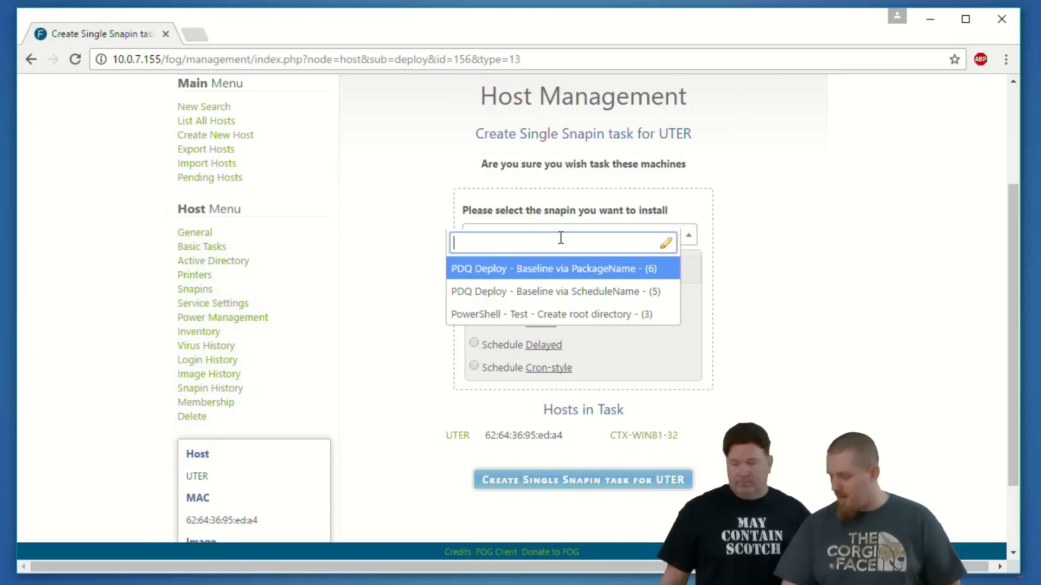
click(534, 269)
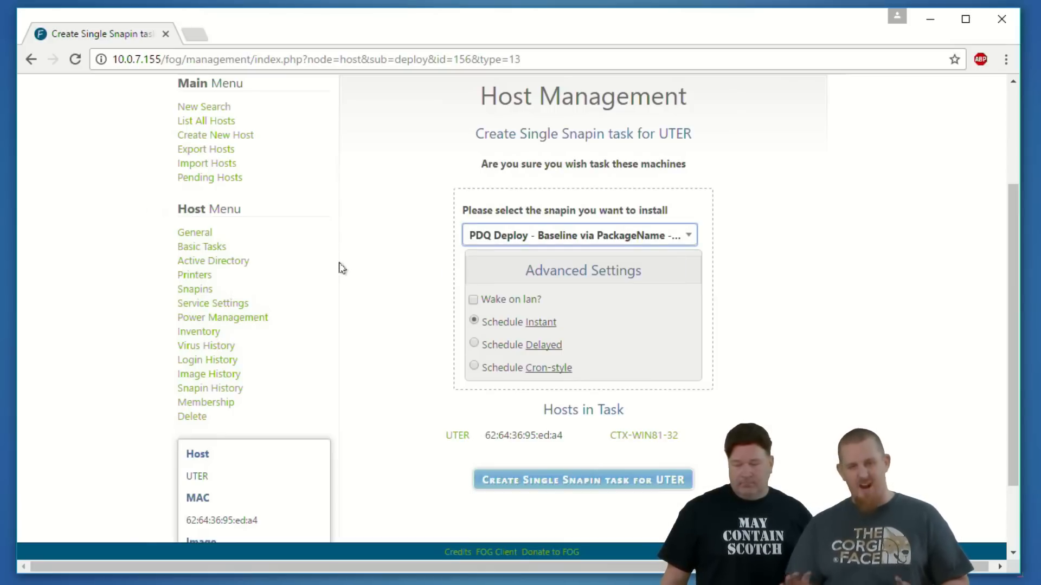
Step: In PDQ Deploy, create a package nesting Adobe Flash for IE, Google Chrome Enterprise and Mozilla Firefox, with Chrome moved up to the first step
click(930, 25)
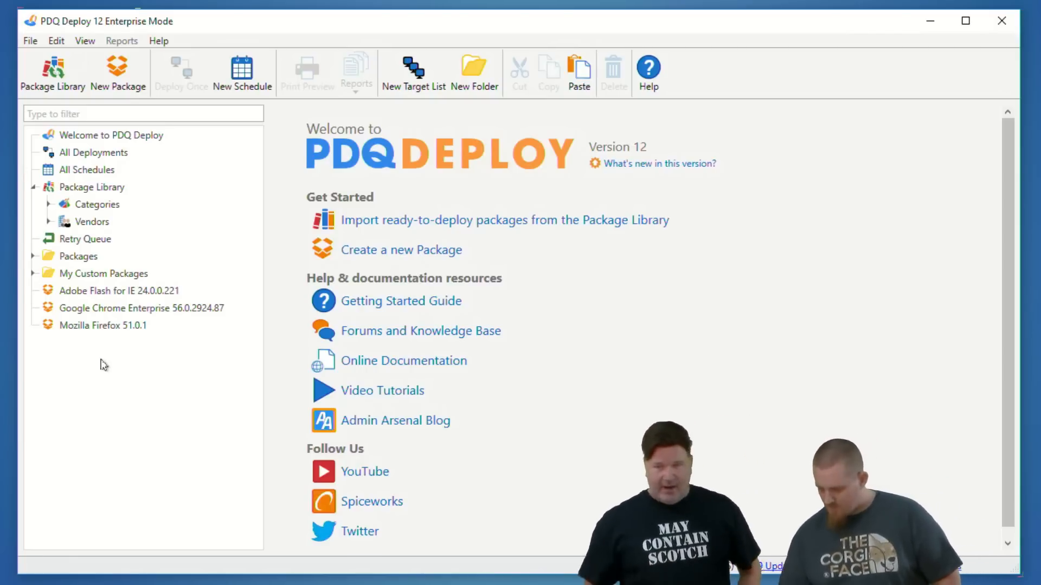
click(108, 292)
click(110, 326)
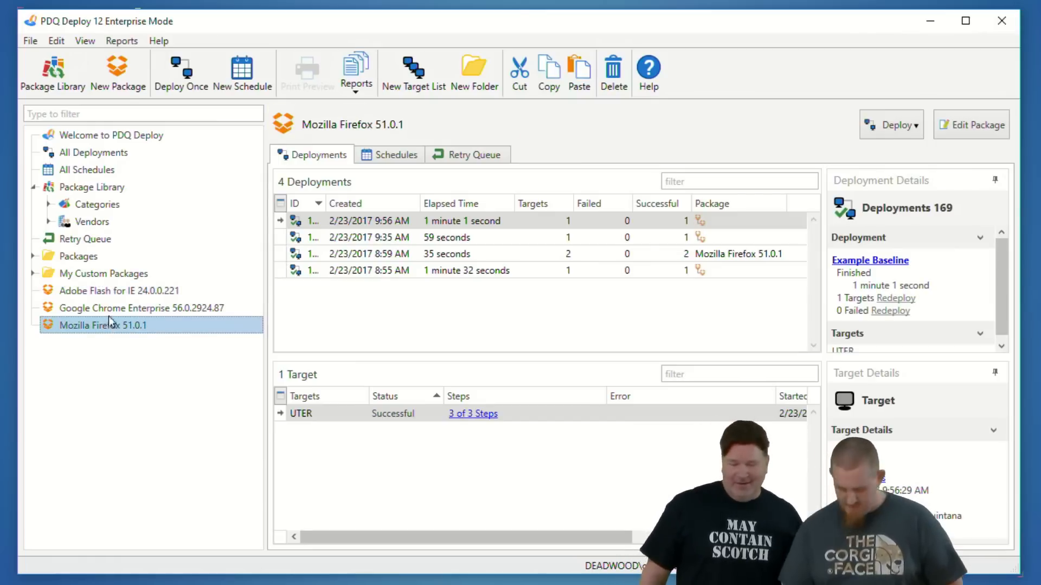
shift+click(96, 297)
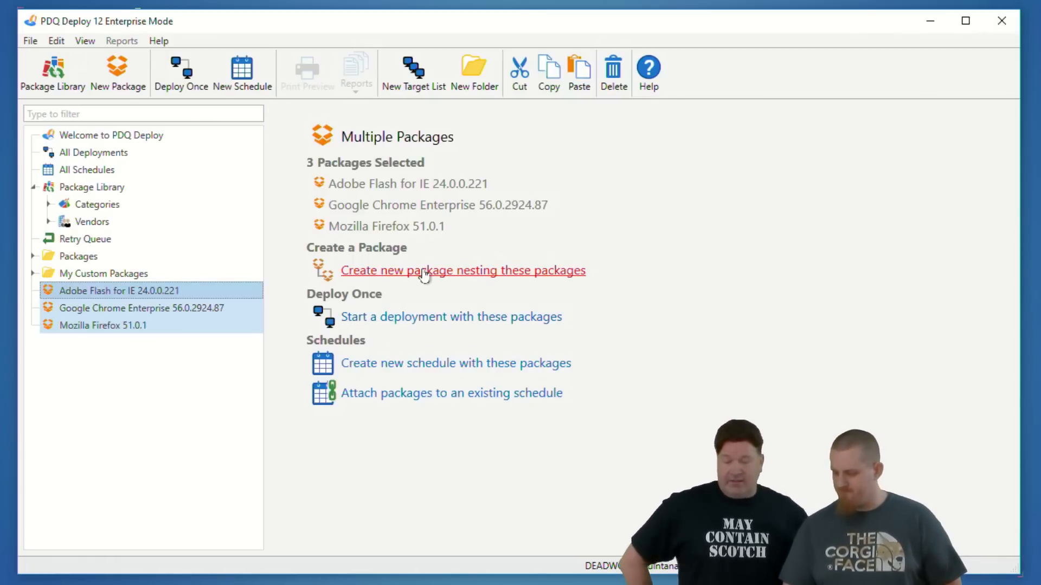
click(423, 273)
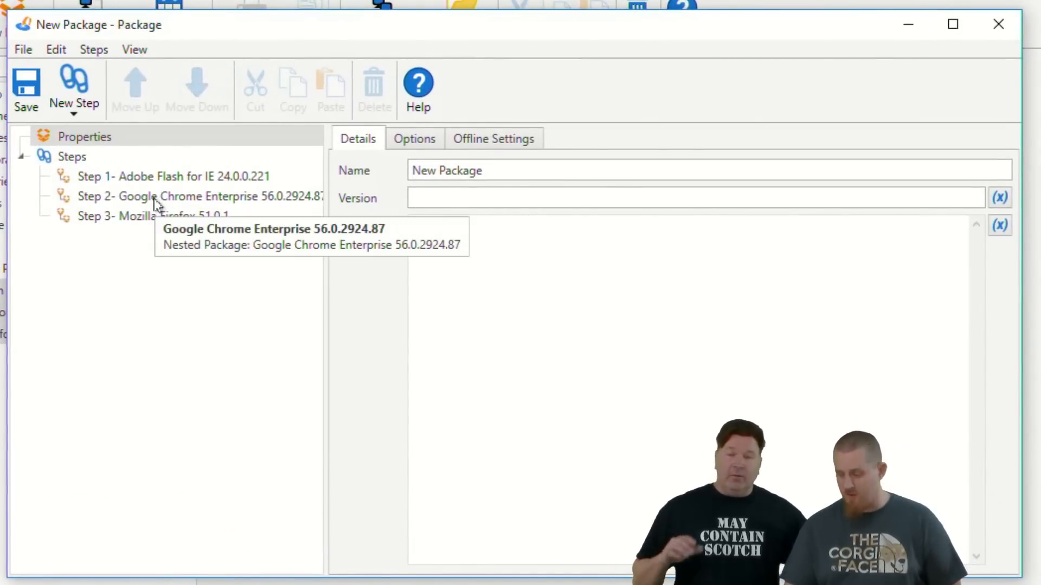
click(191, 178)
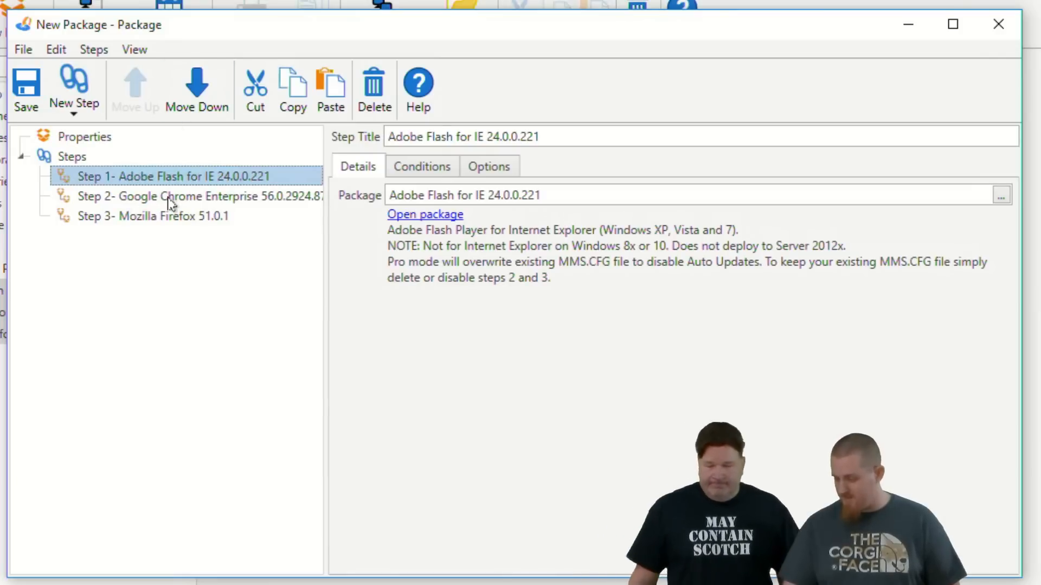
click(137, 92)
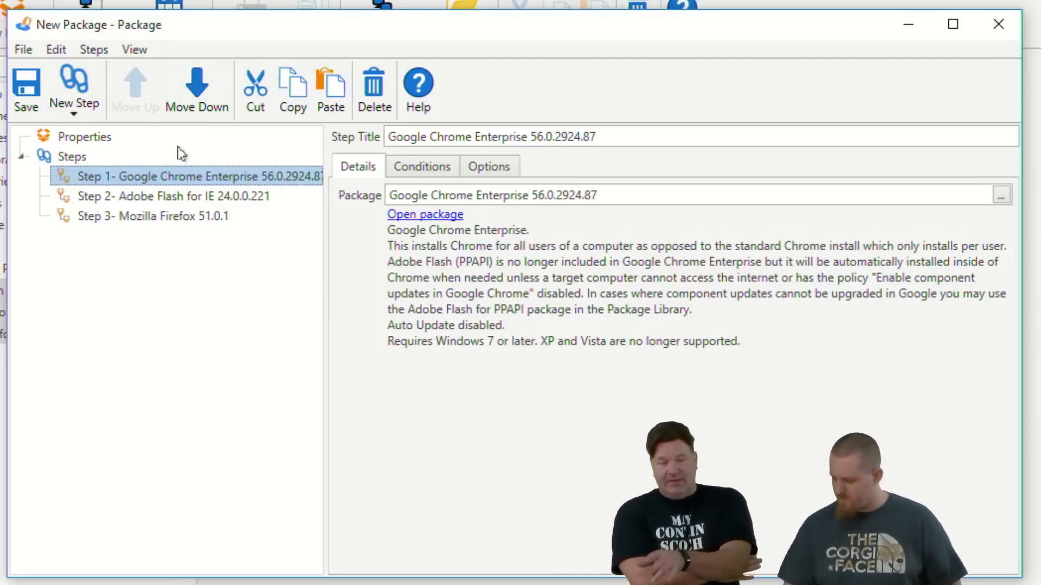
Step: Name the new package "Example Baseline", save it and close its window
click(99, 141)
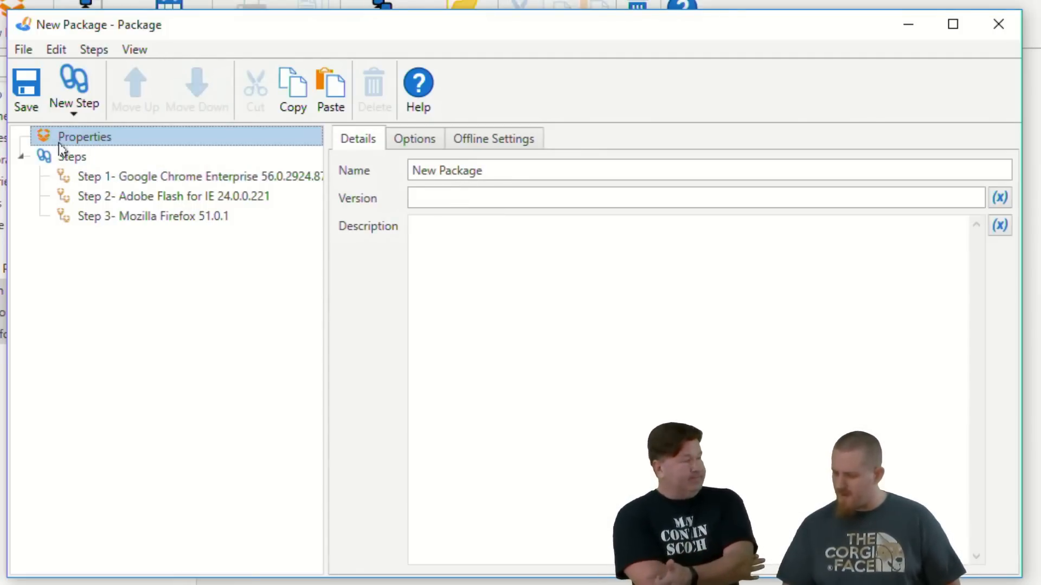
key(Tab)
text(E)
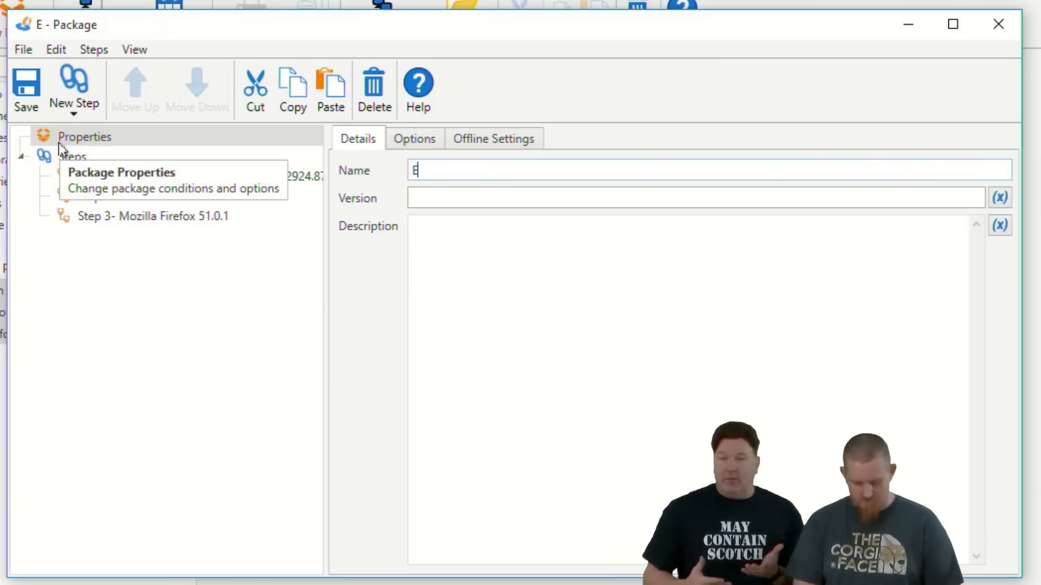
text(xxample B)
key(ctrl+a)
text(Example Baseline)
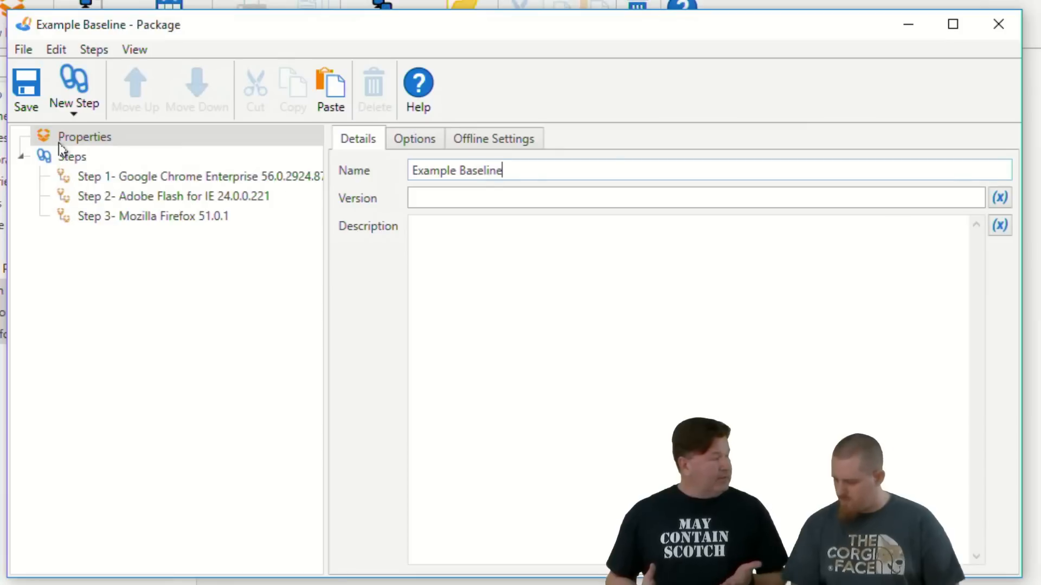
click(32, 101)
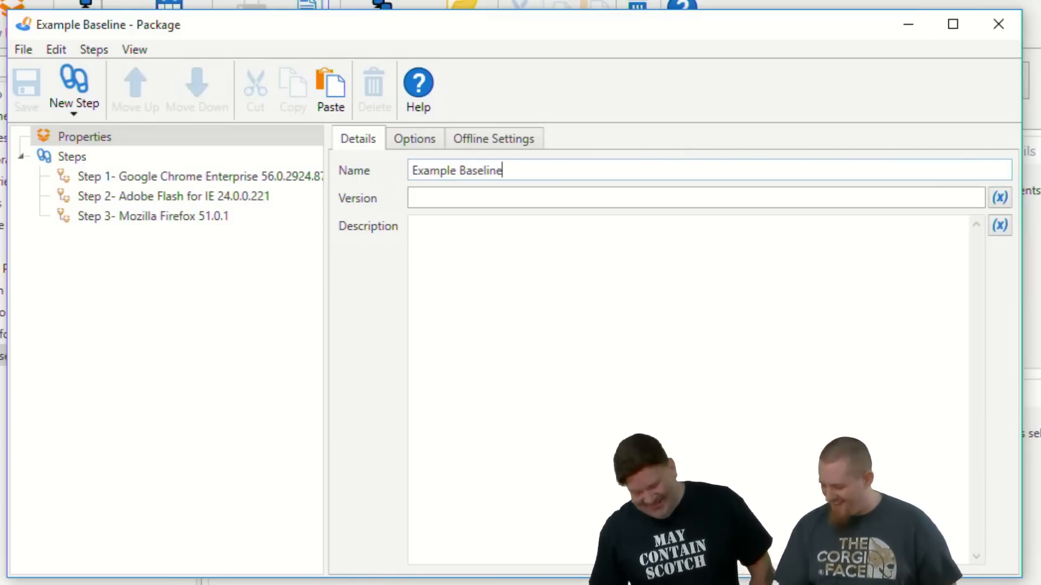
click(999, 26)
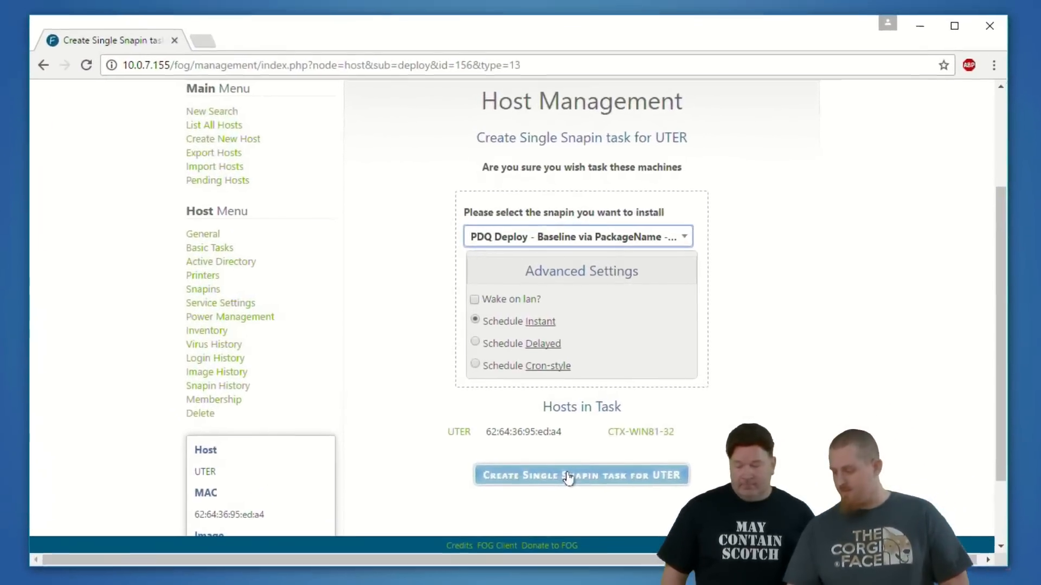
Step: Back in FOG, create the Single Snapin task for UTER and show the active tasks
click(569, 482)
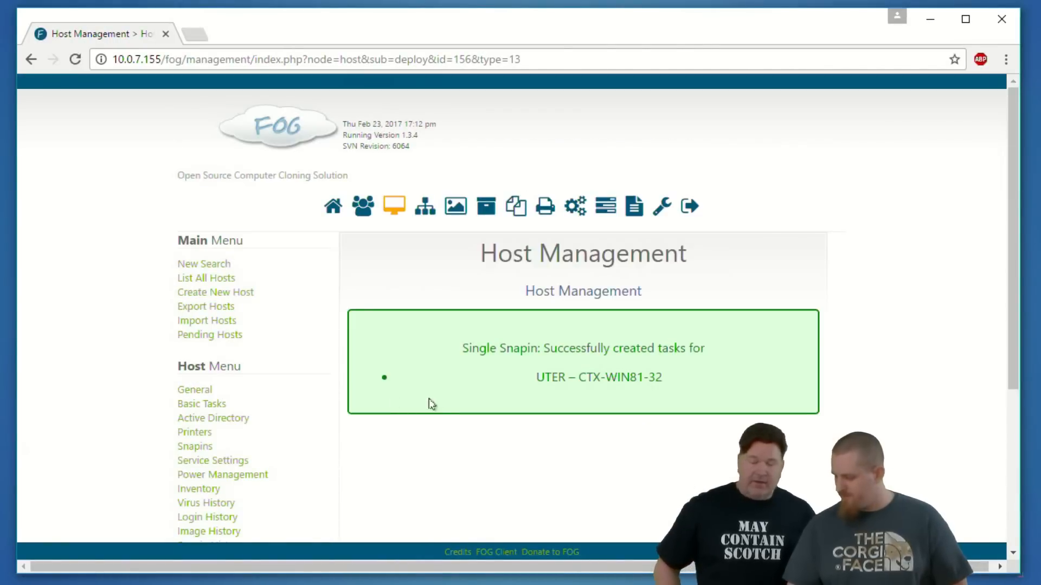
click(605, 211)
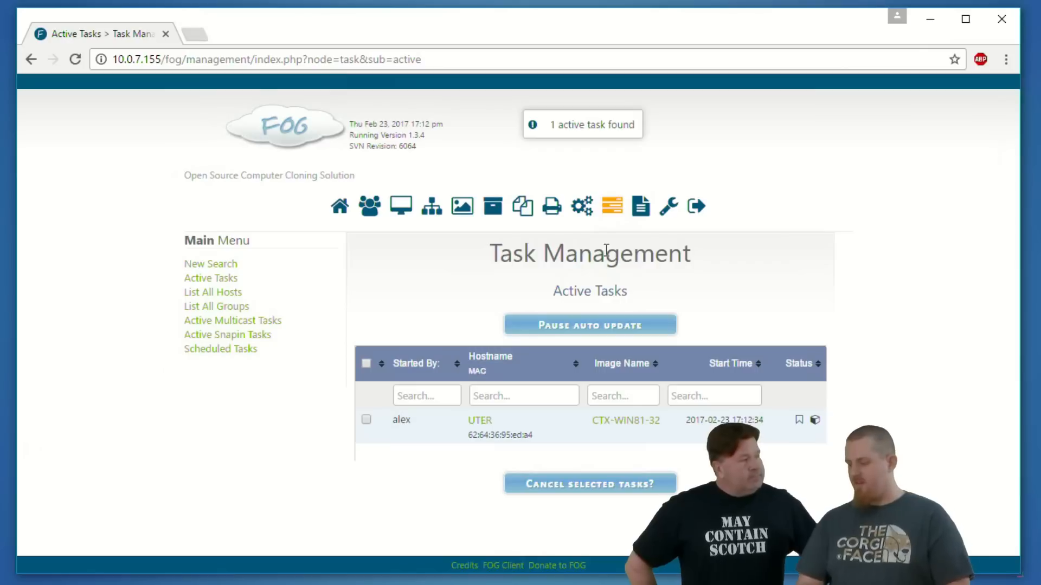
click(611, 205)
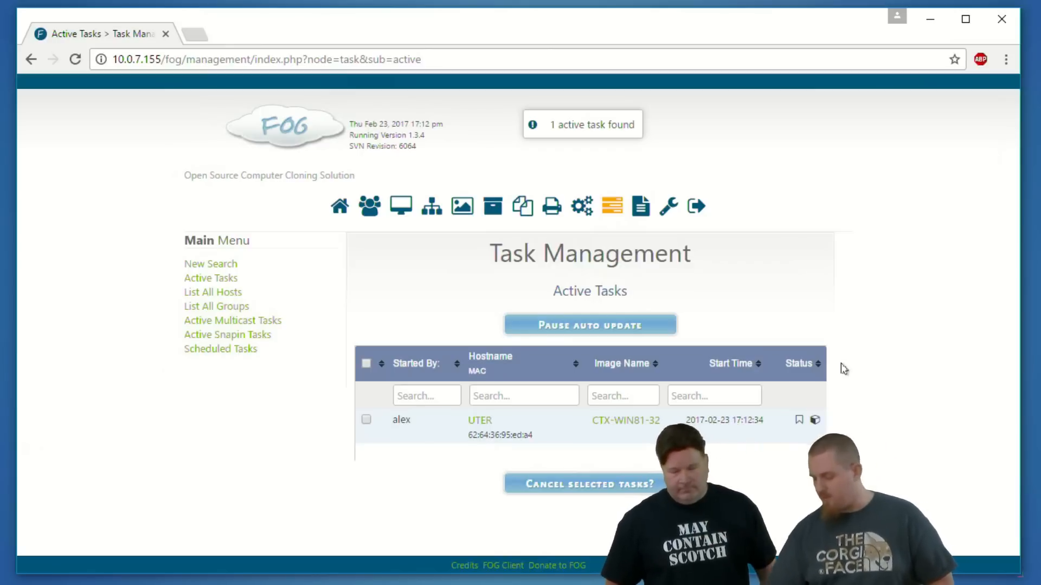
Step: Switch to PDQ Deploy and examine the running deployment of the Example Baseline package and its target
click(930, 19)
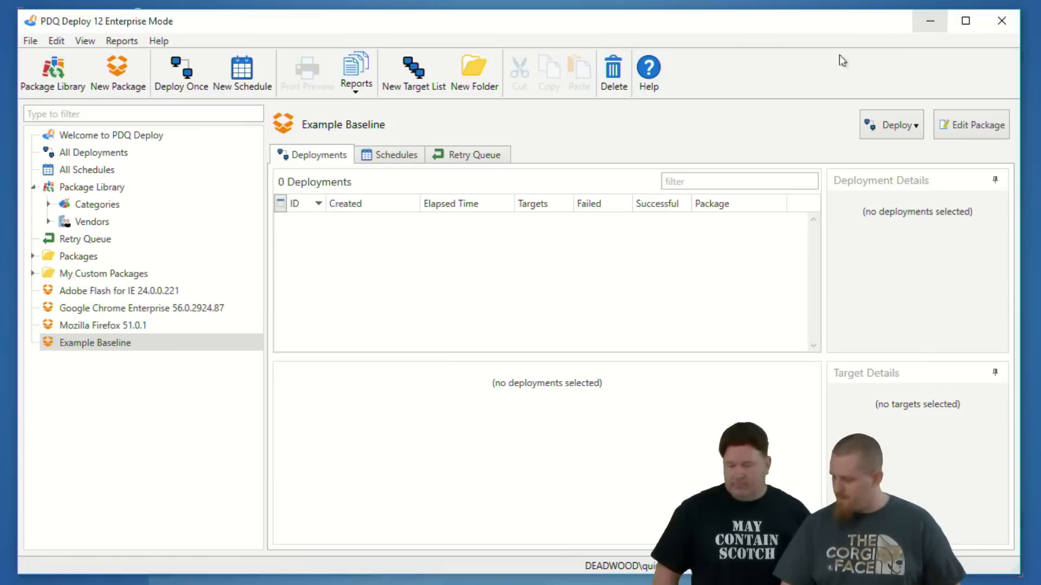
click(117, 347)
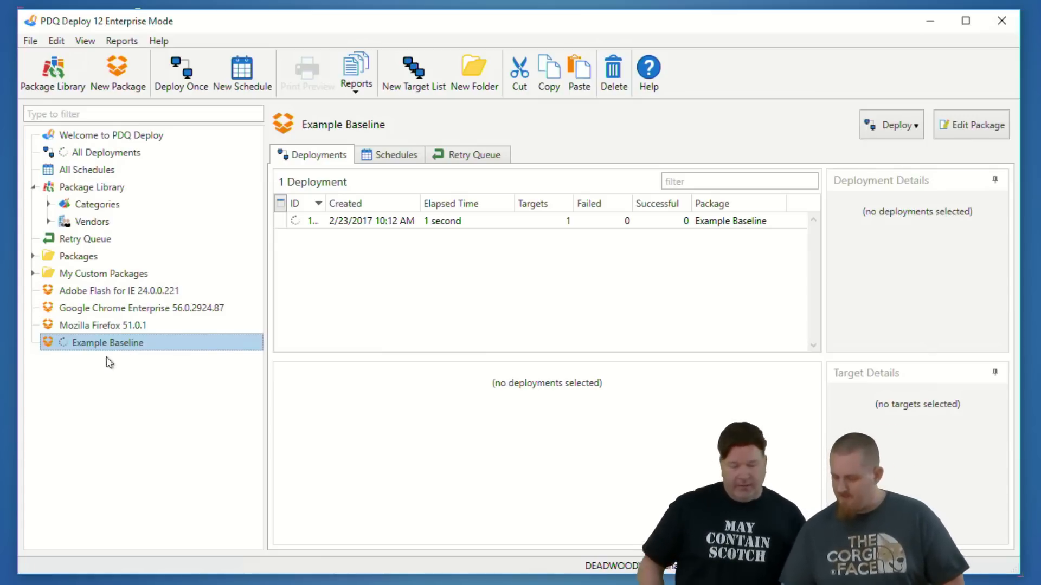
click(360, 222)
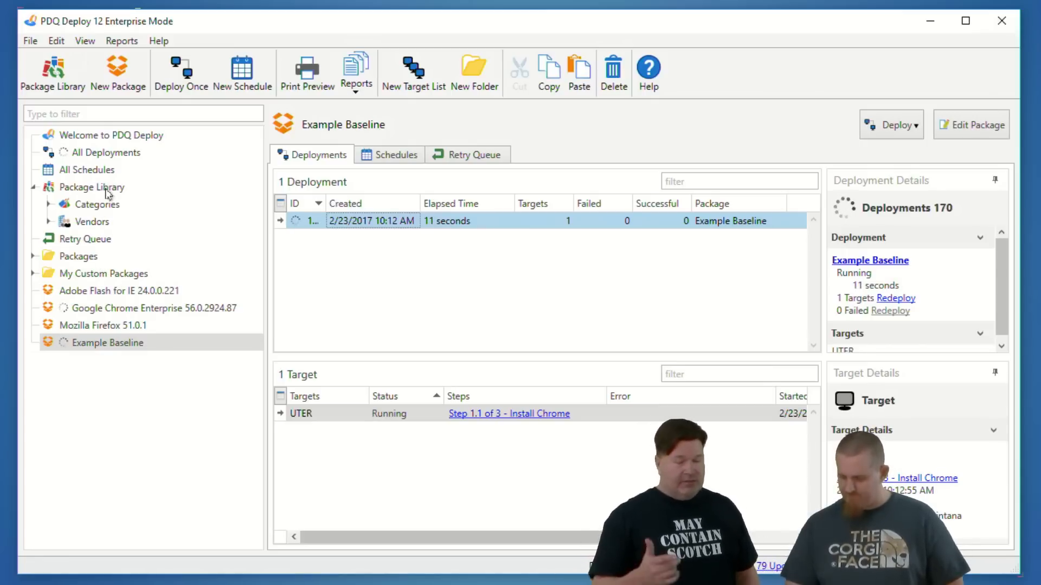
Step: Create a new schedule from the schedule overview and name it "Example Schedule Baseline"
click(93, 170)
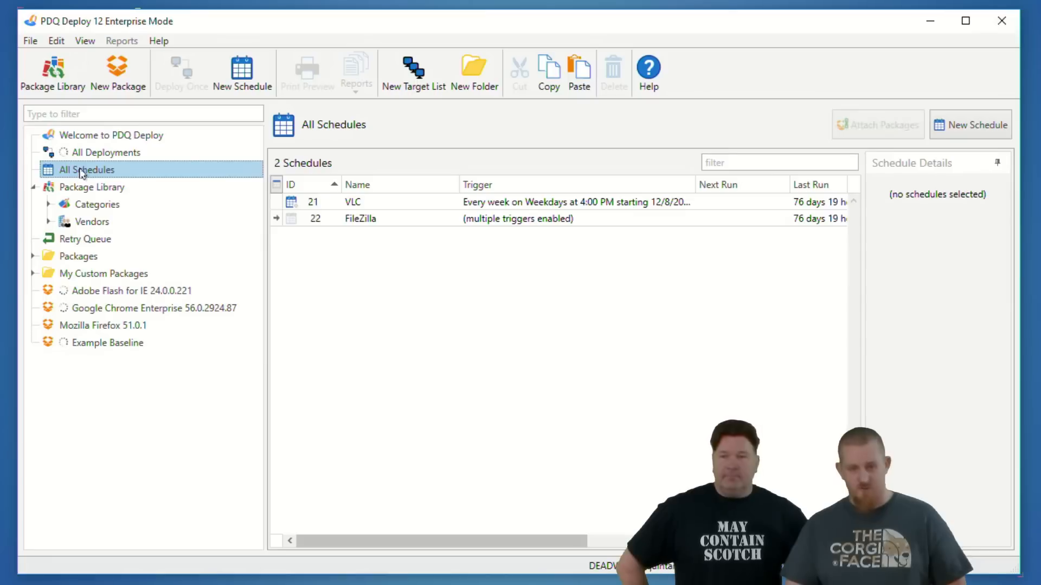
click(242, 71)
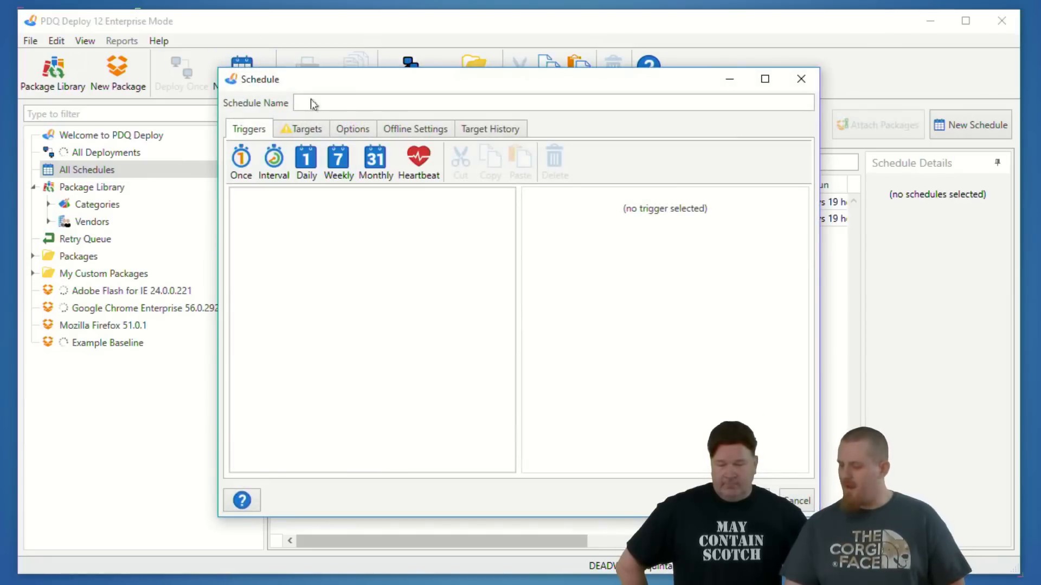
click(316, 103)
text(Example)
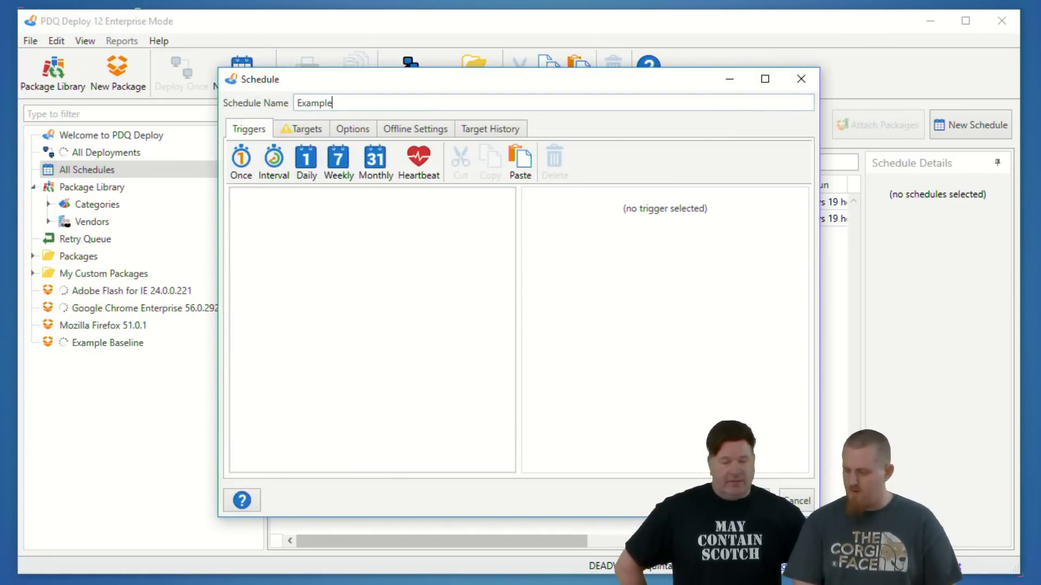
text( Schedule Baseline)
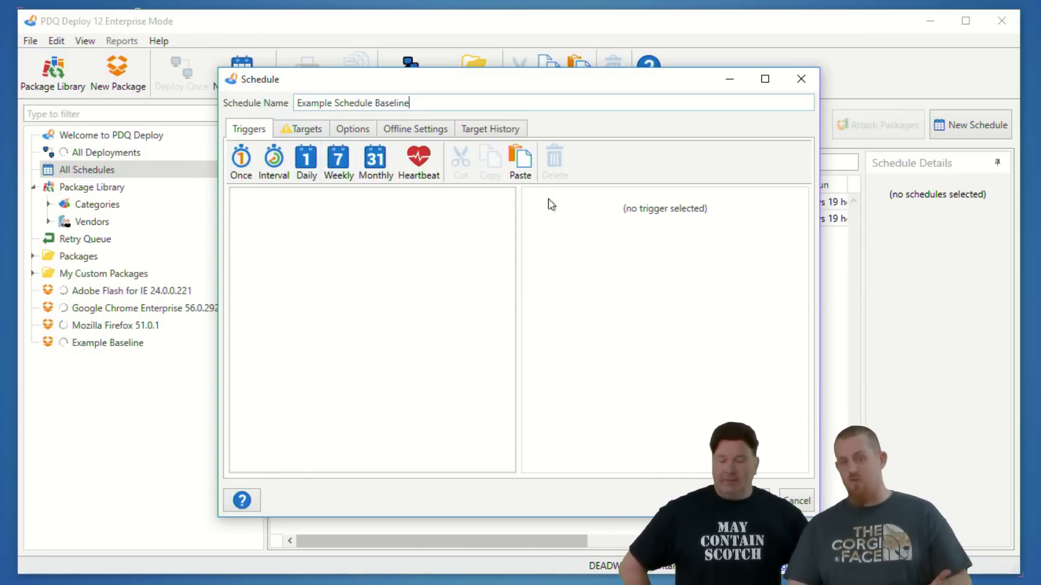
Step: Add the computer "uter" as the schedule's target without linking a target source, and save the schedule
click(307, 131)
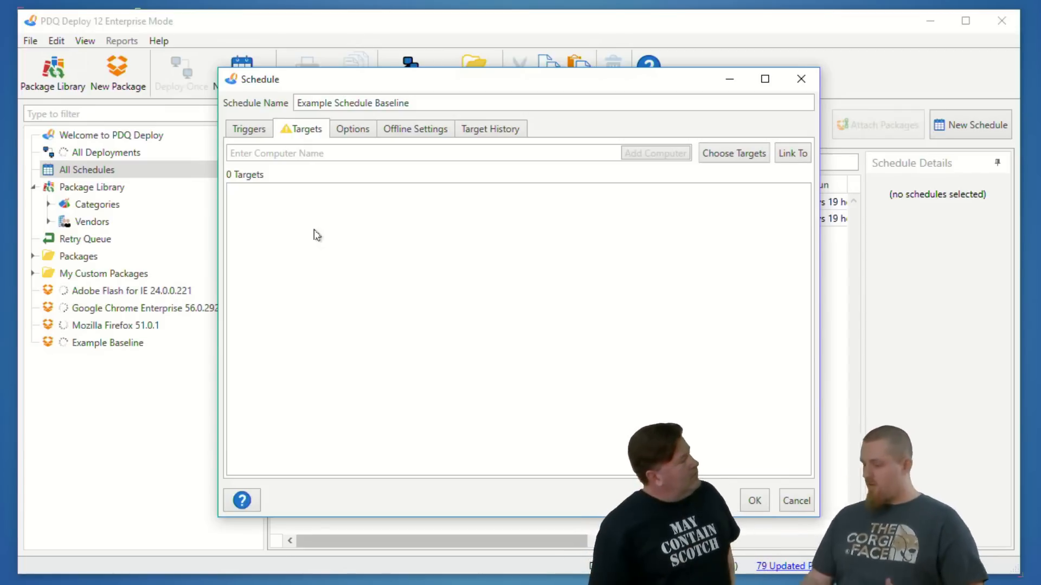
click(788, 155)
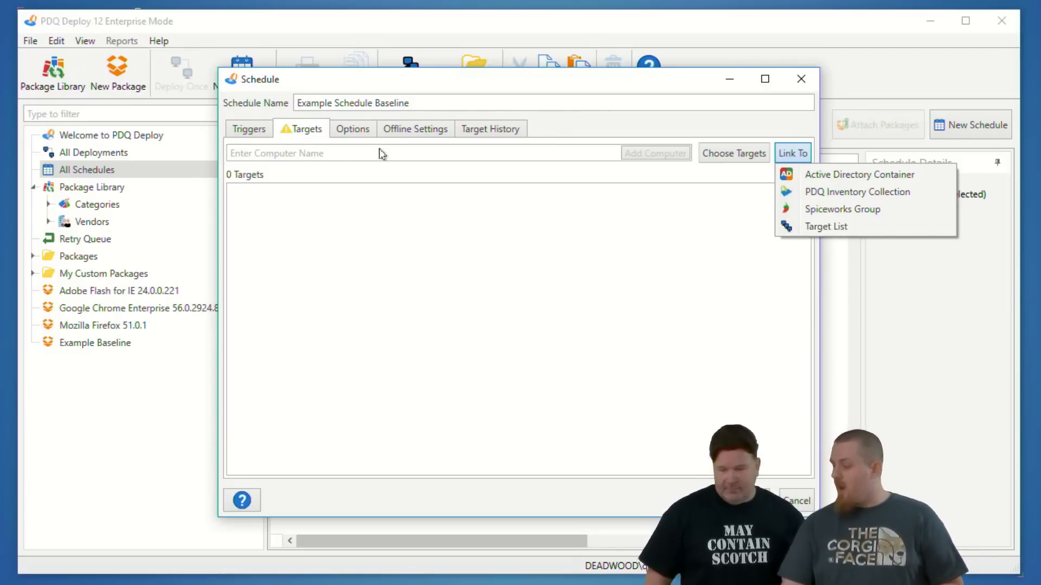
click(441, 157)
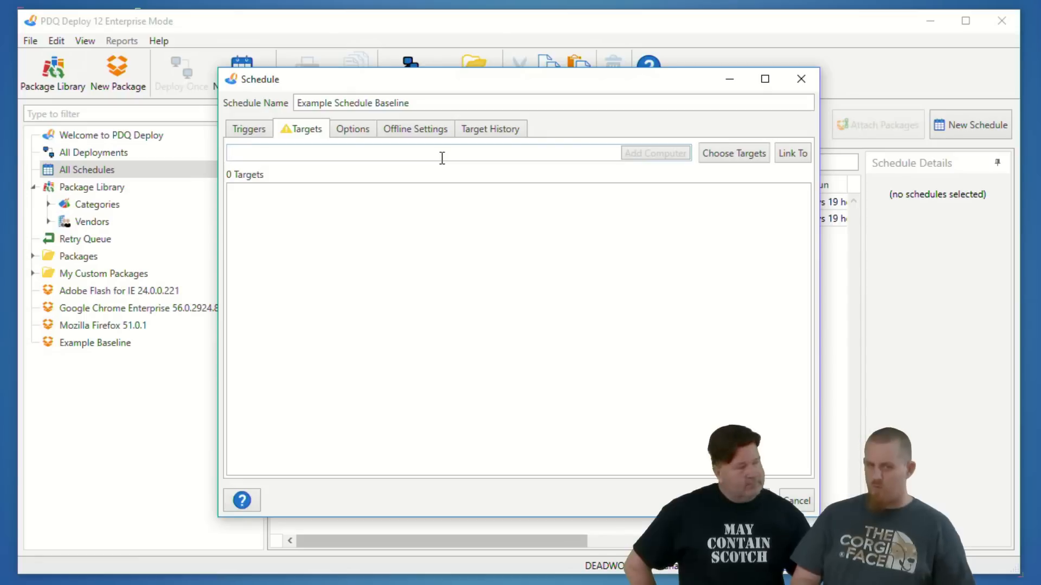
text(uter)
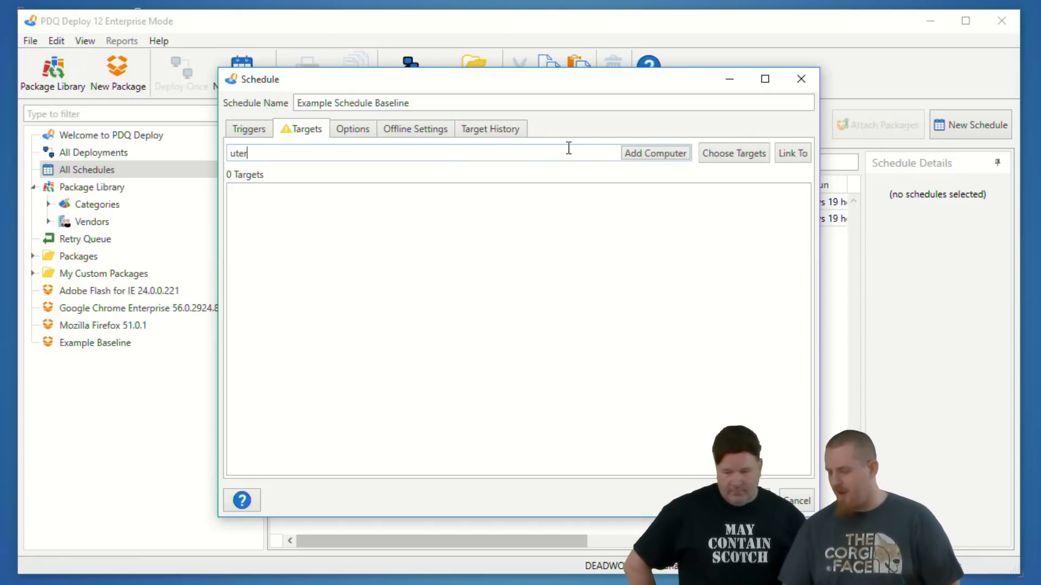
click(656, 153)
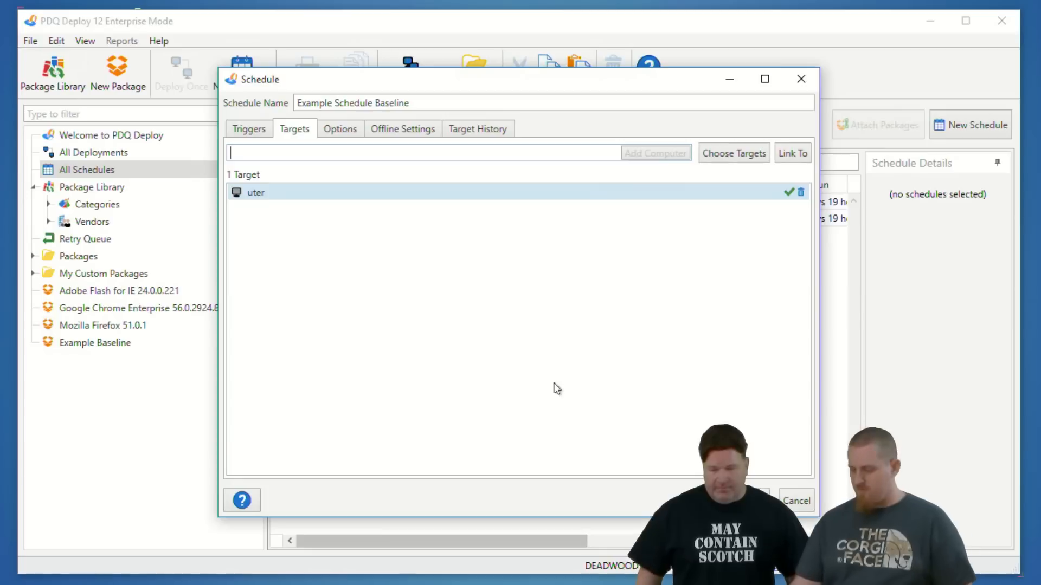
key(Return)
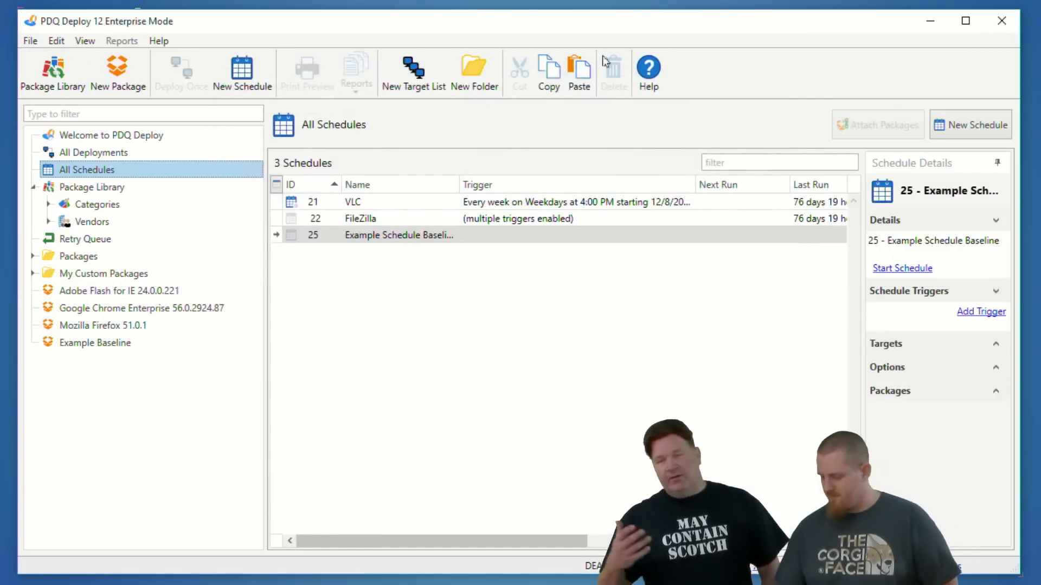
Step: Attach the Mozilla Firefox, Google Chrome Enterprise and Adobe Flash for IE packages to Example Schedule Baseline, and save it after reviewing its options
double_click(464, 186)
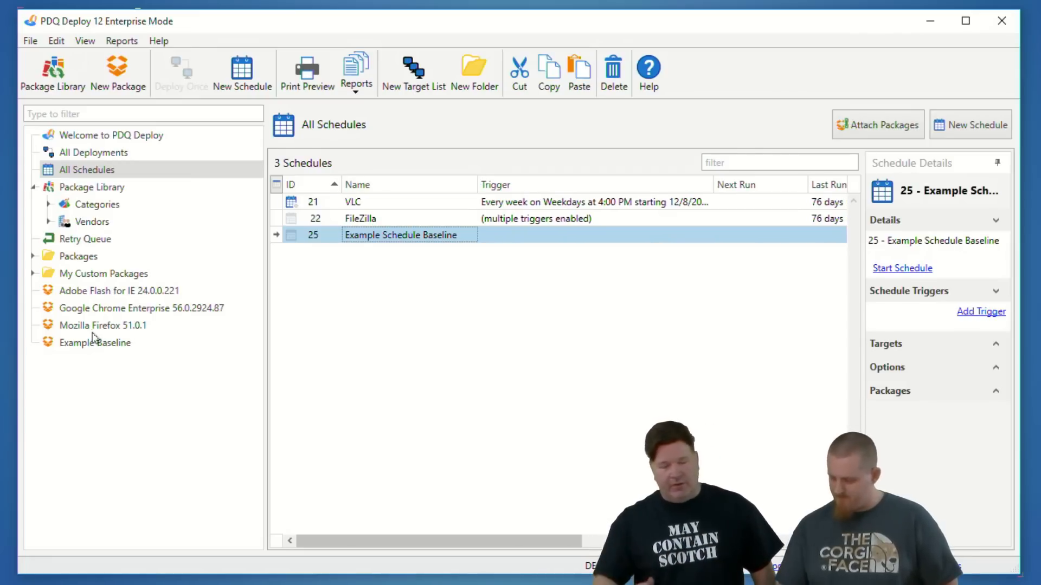
double_click(365, 234)
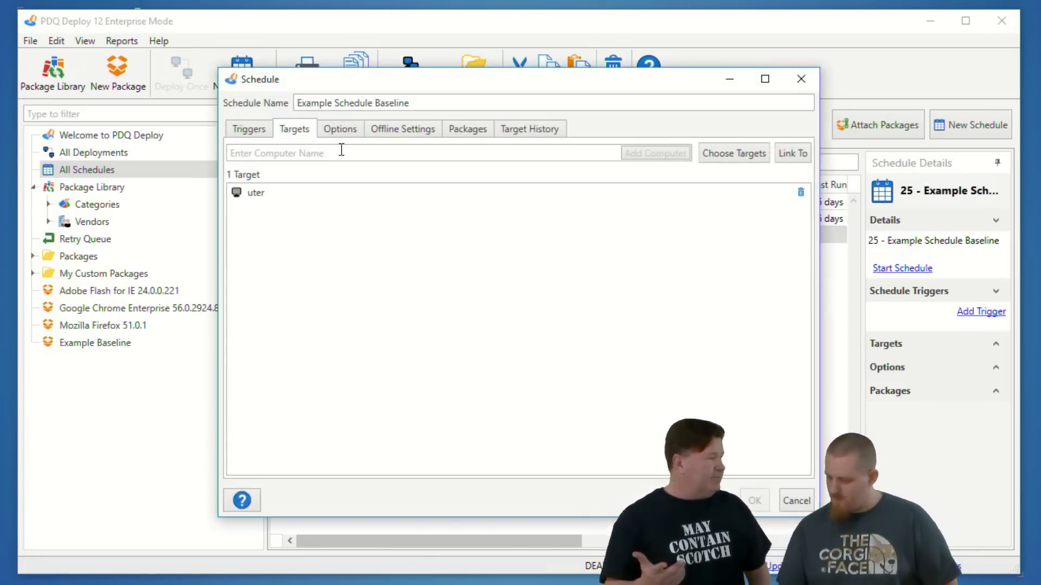
click(467, 130)
click(742, 161)
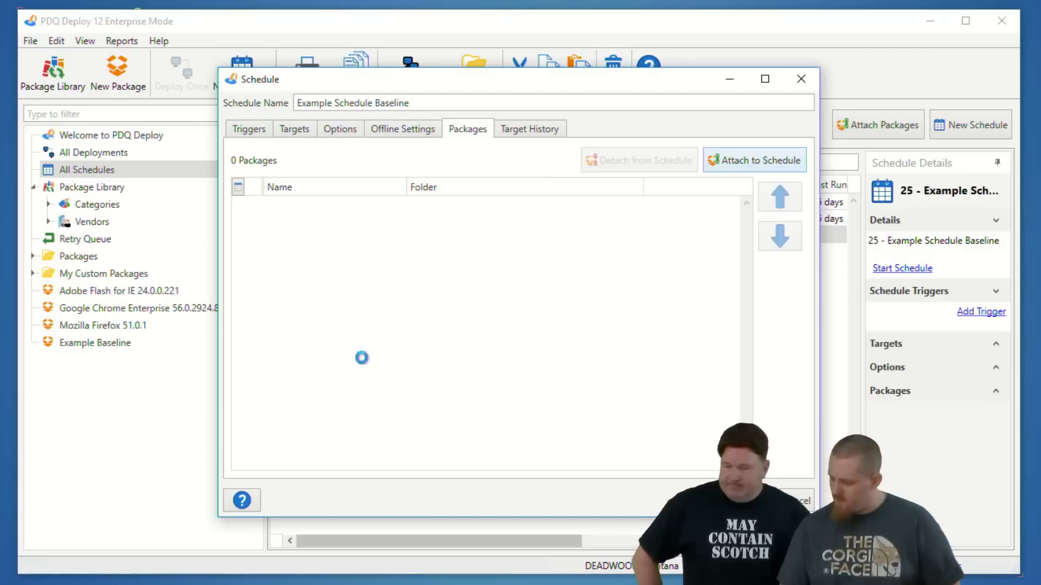
click(226, 217)
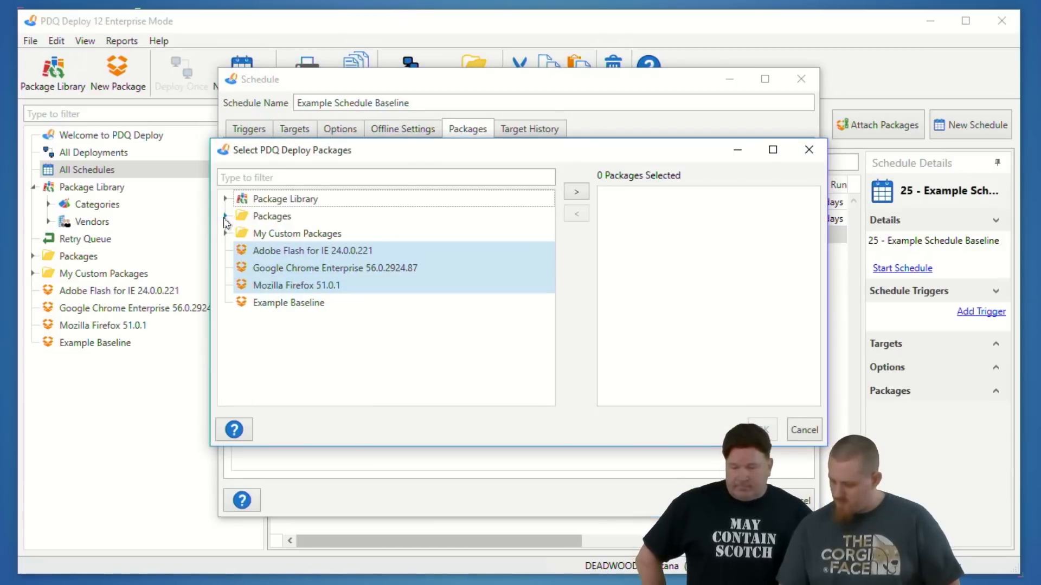
click(576, 192)
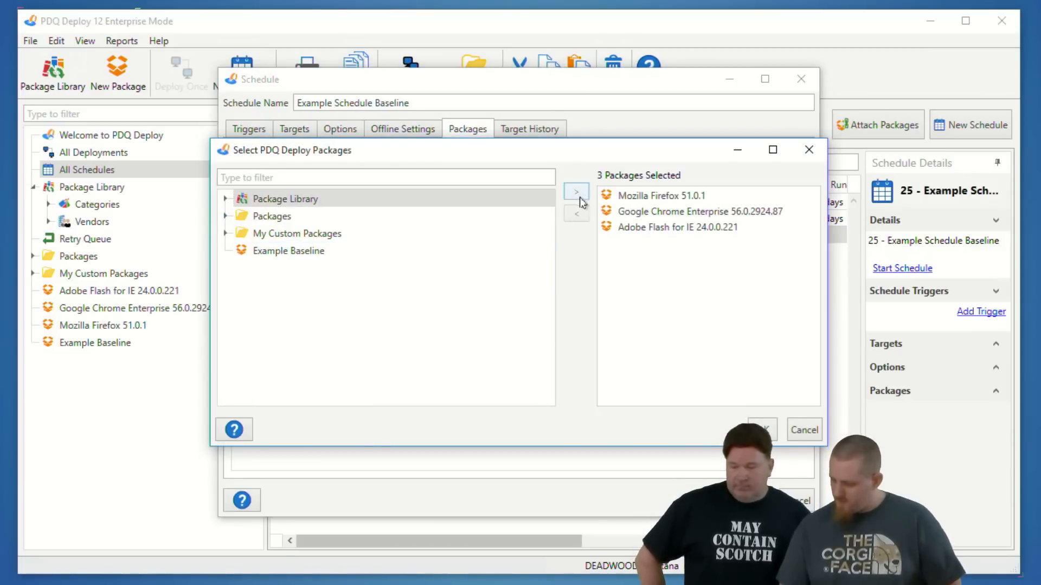
click(762, 429)
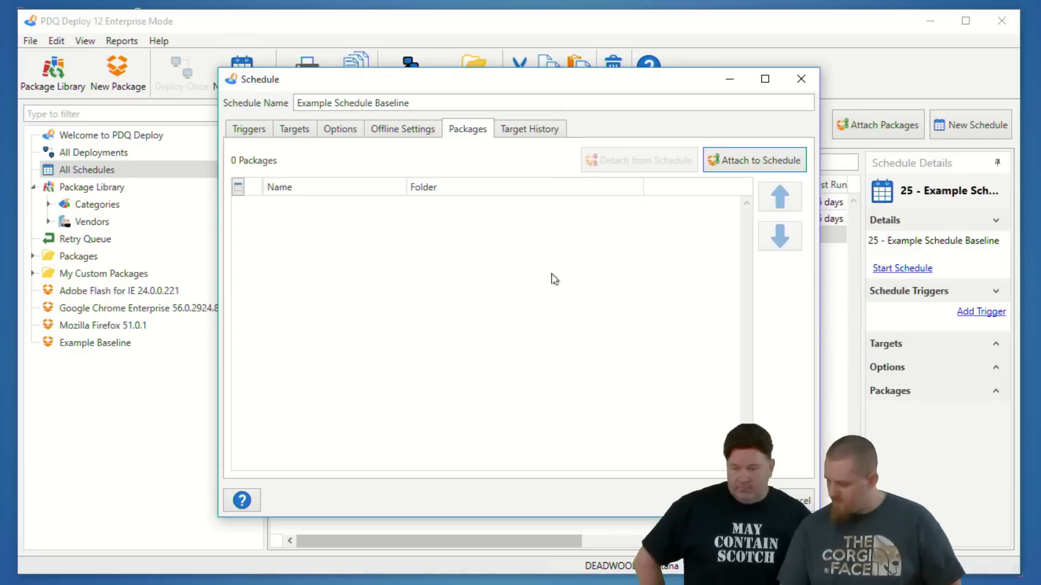
click(340, 129)
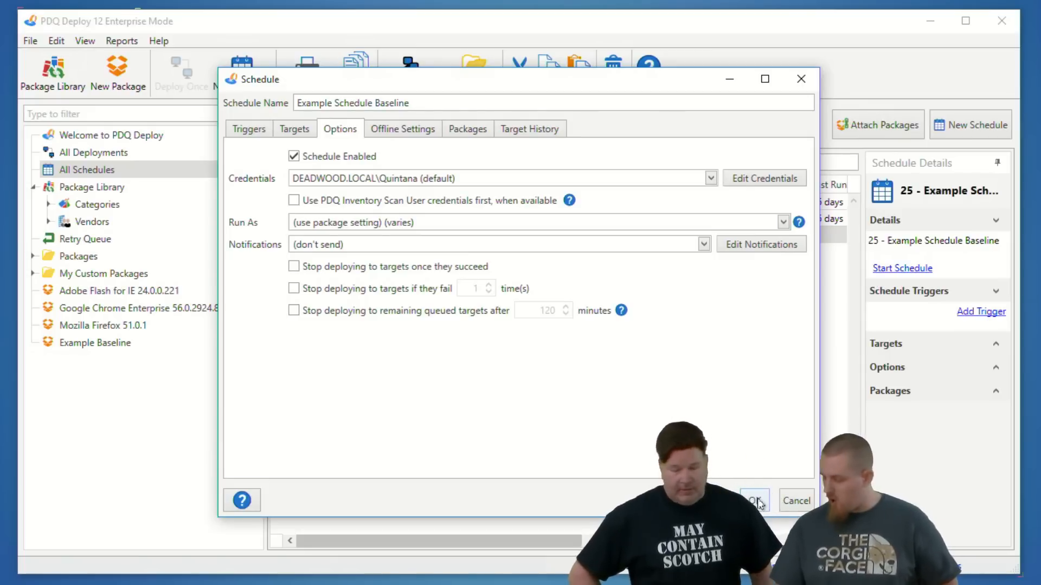
click(757, 502)
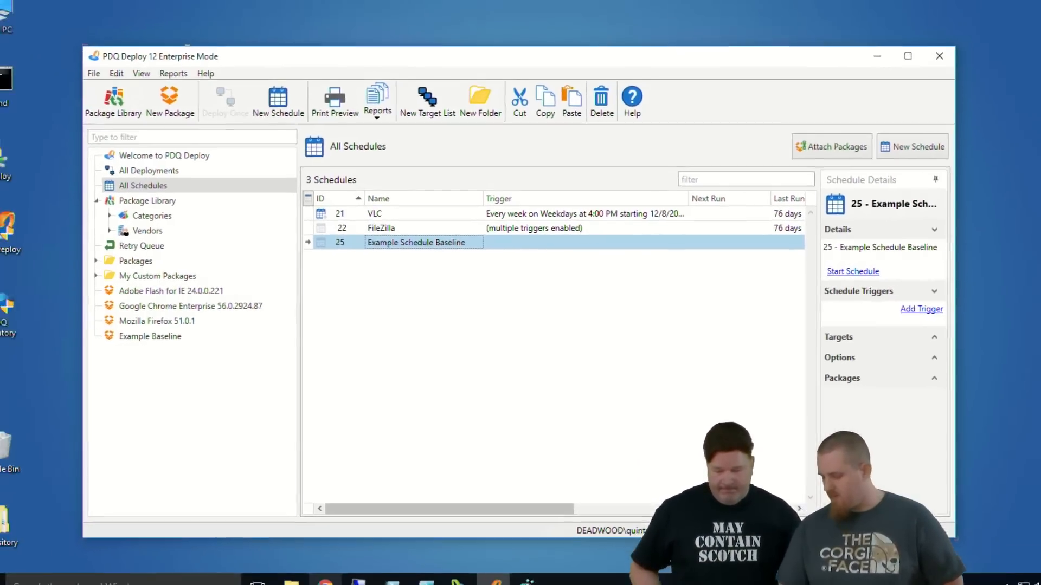
Step: Switch to the FOG web console, search the hosts for "uter" and open the host UTER
click(334, 573)
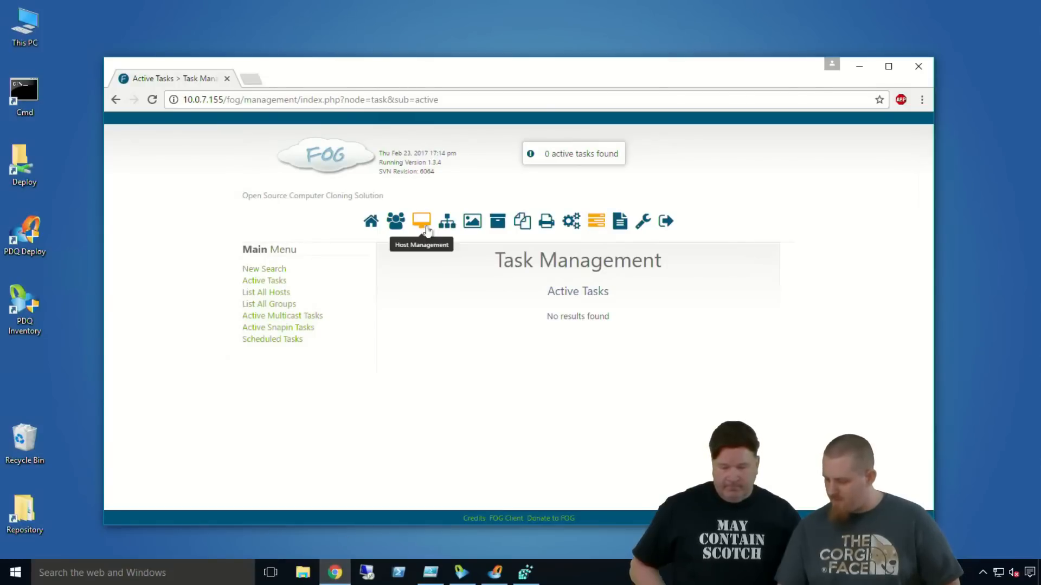
click(421, 221)
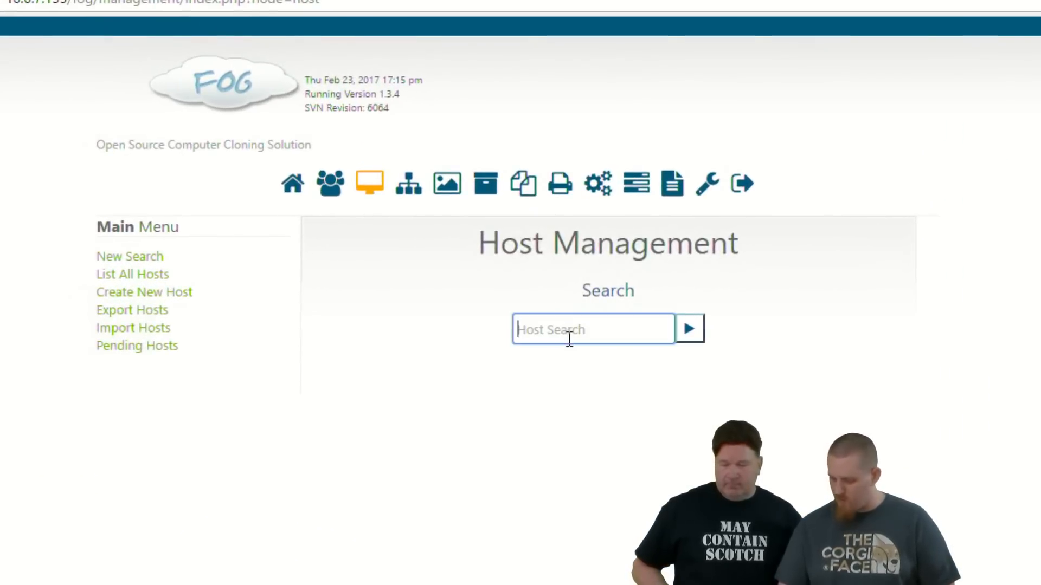
text(uter)
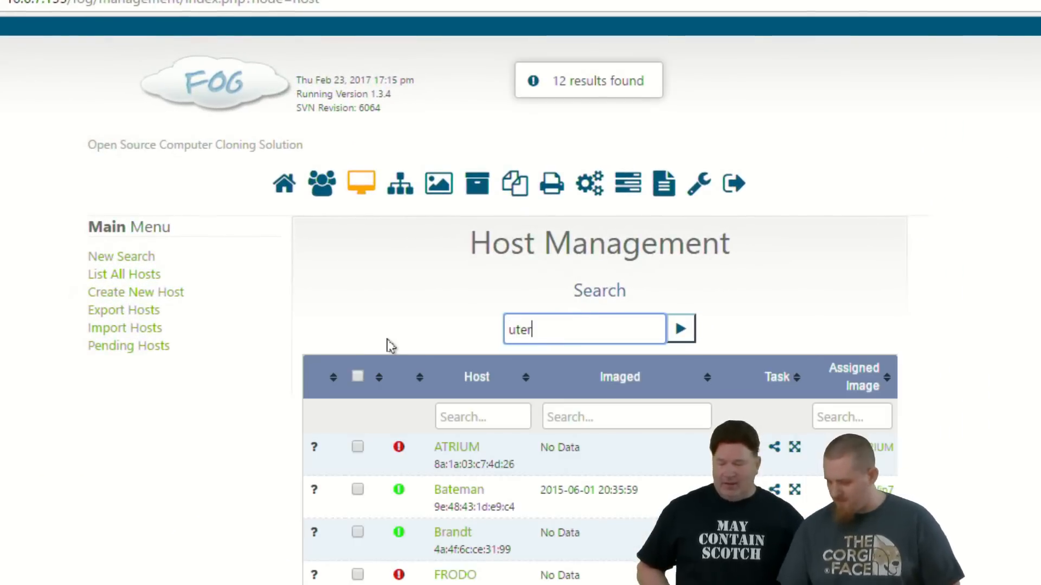
scroll(388, 343, down, 10)
click(450, 238)
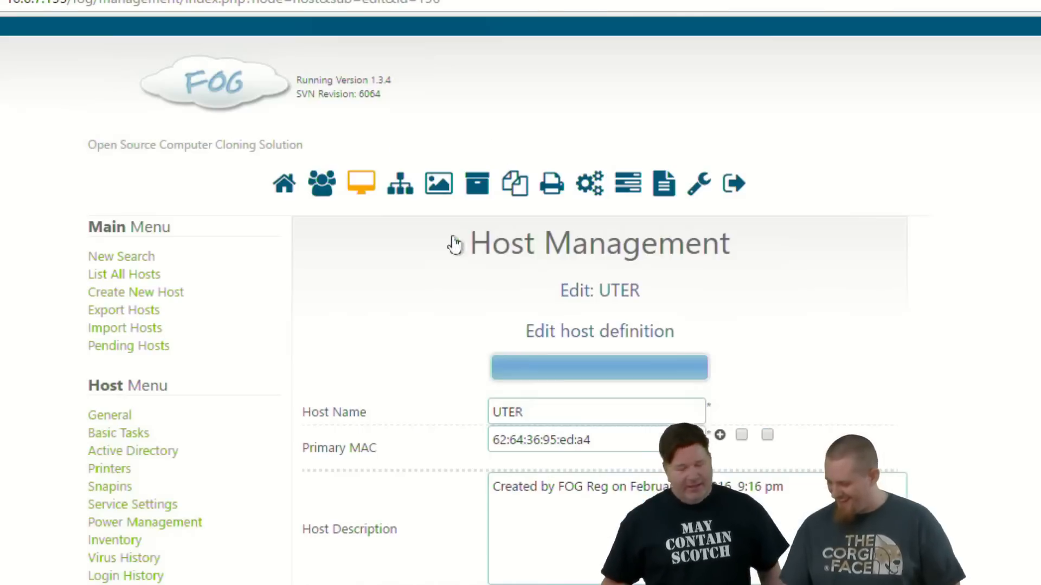
Step: Start a Single Snapin task for UTER from the host's advanced tasks
scroll(265, 411, down, 3)
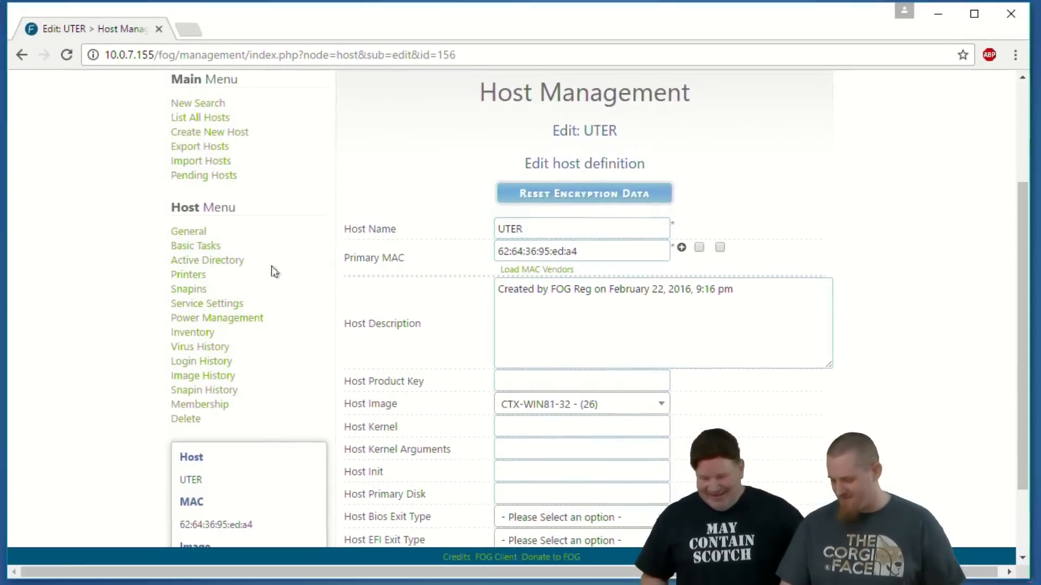
click(206, 248)
click(360, 292)
scroll(402, 367, down, 8)
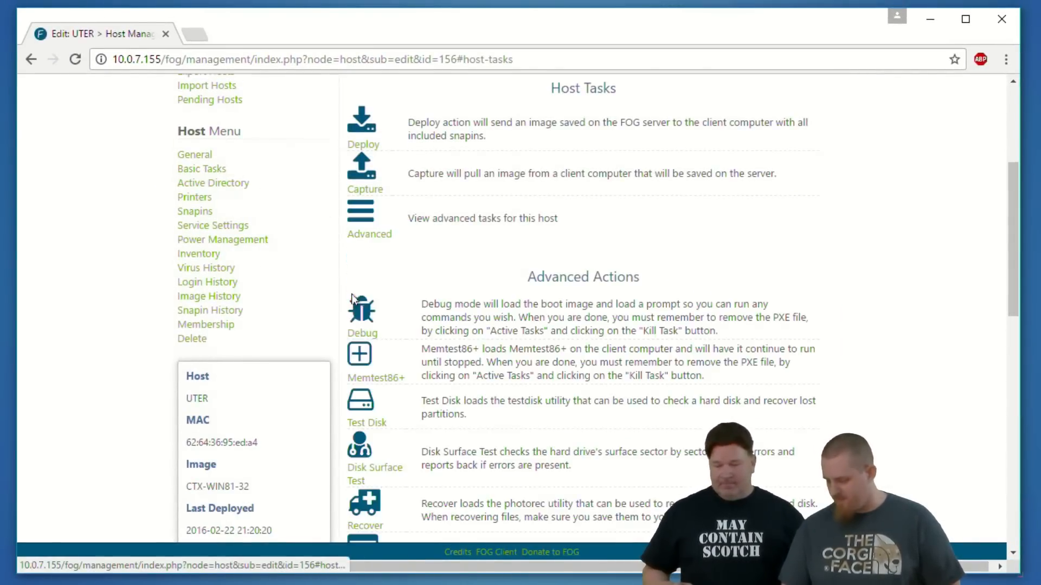
click(361, 331)
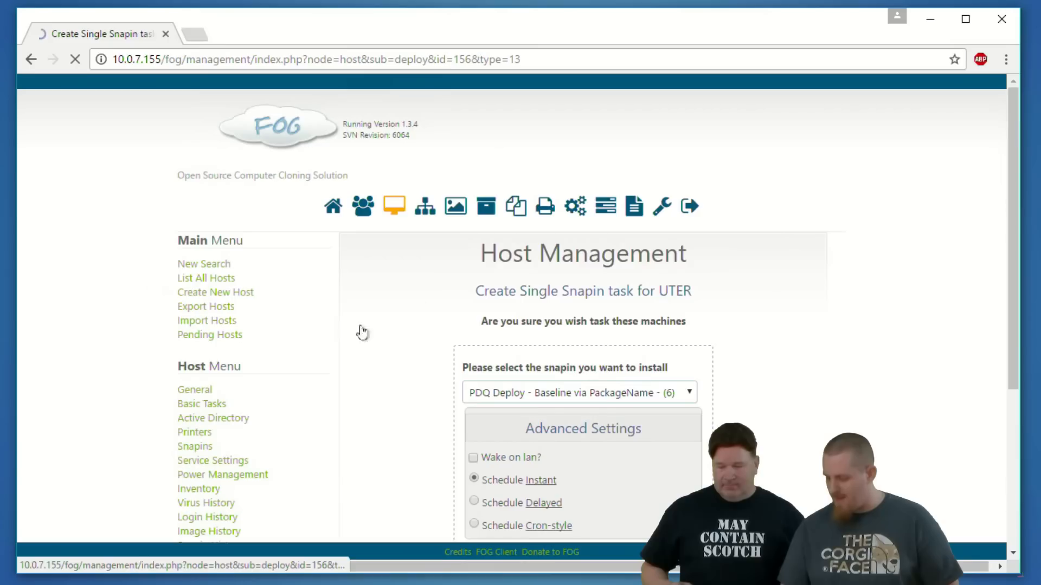
Step: Create the task with the snapin "PDQ Deploy - Baseline via ScheduleName" on the Instant schedule, and return to PDQ Deploy
click(508, 395)
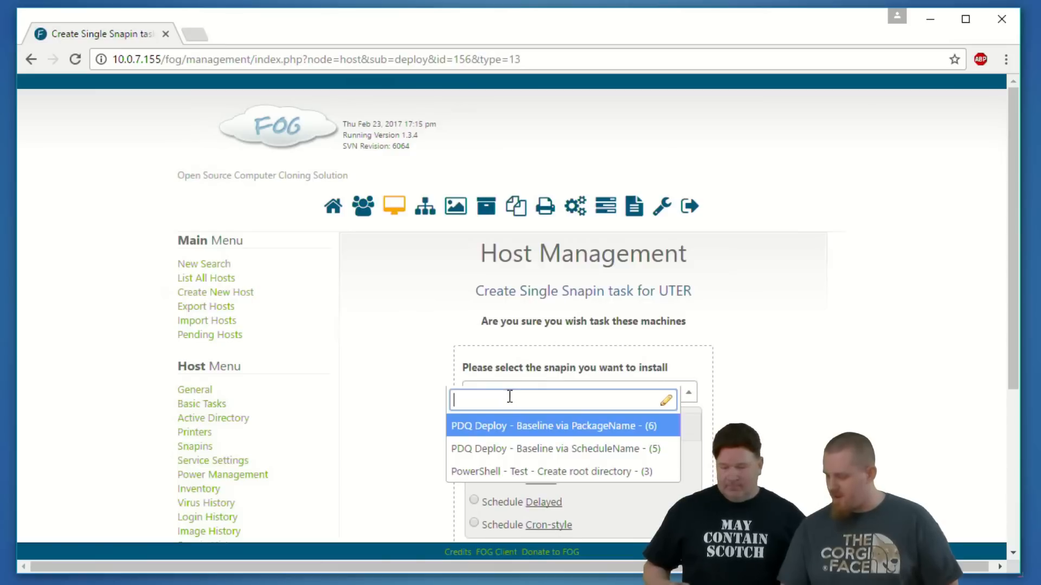
click(536, 450)
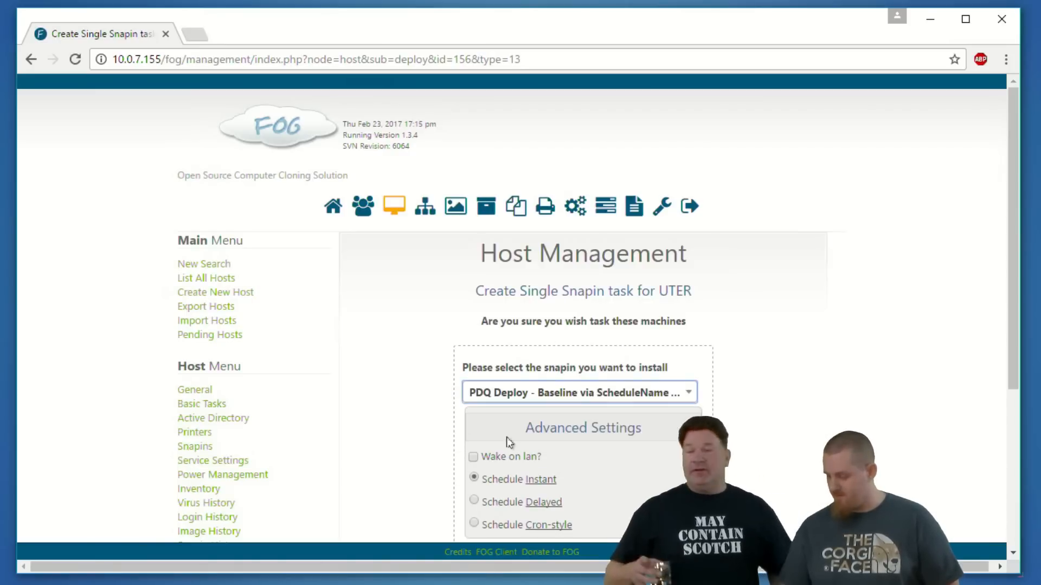
scroll(592, 476, down, 4)
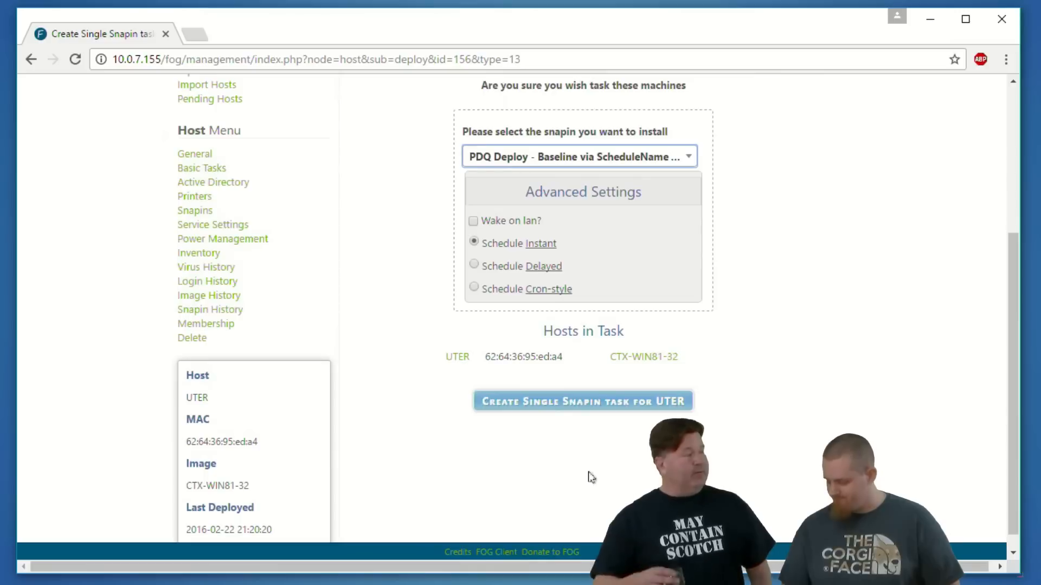
click(662, 404)
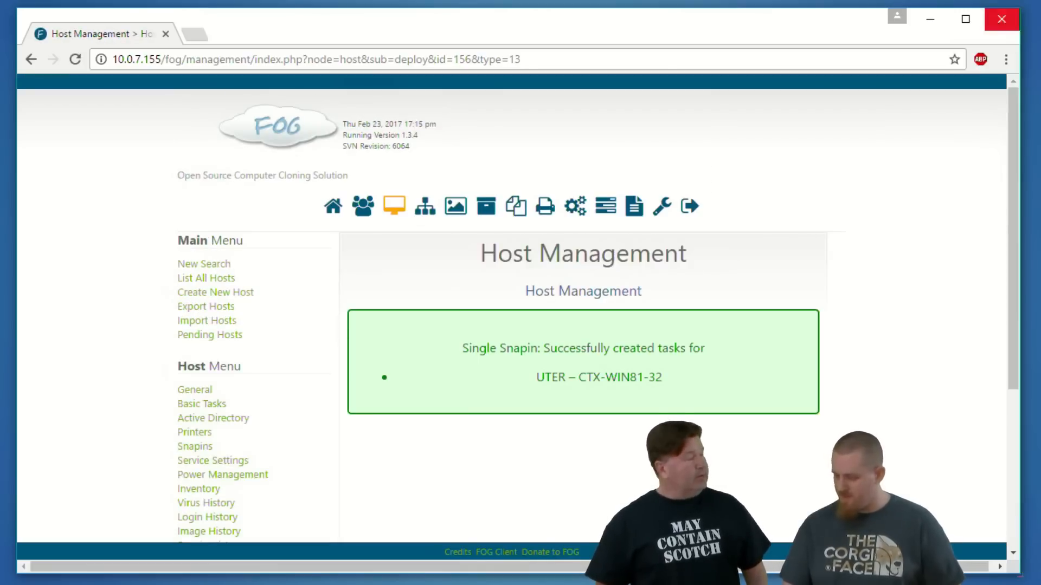
click(931, 19)
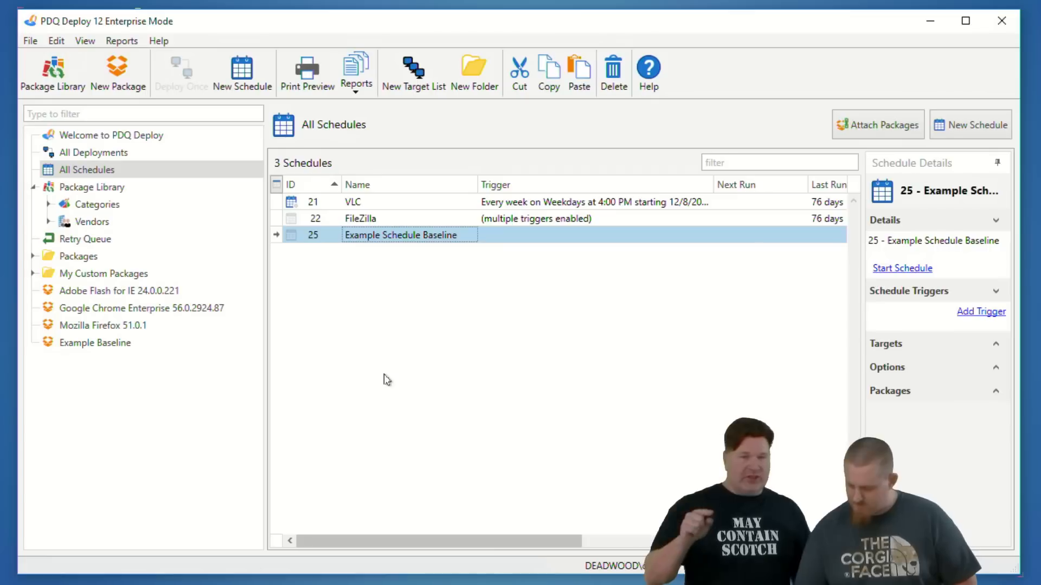
Step: Switch to Registry Editor and examine the Secure Key and ServicePort values under the Admin Arsenal PDQ Deploy key
mouse_move(527, 584)
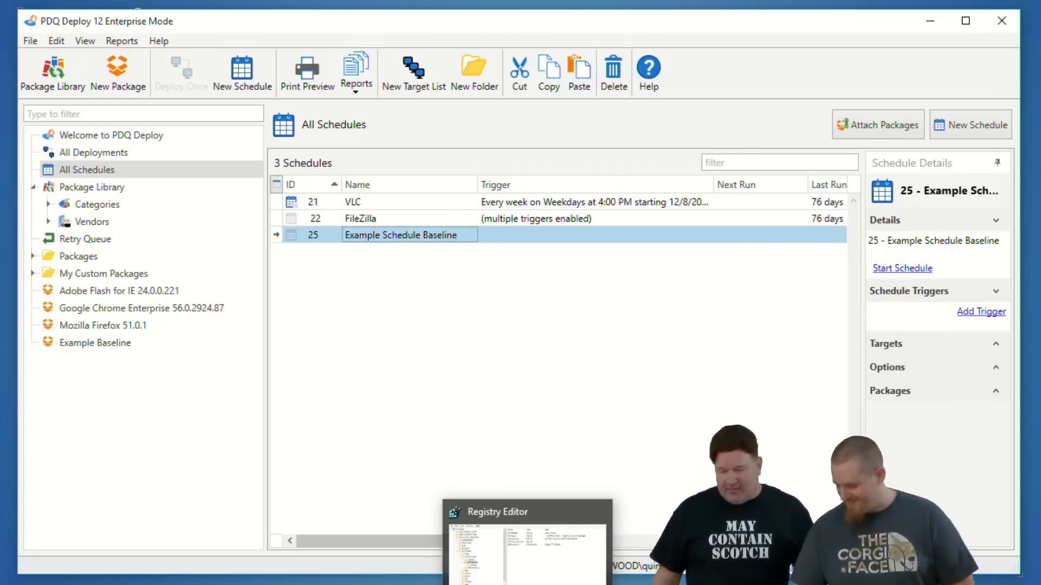
click(520, 558)
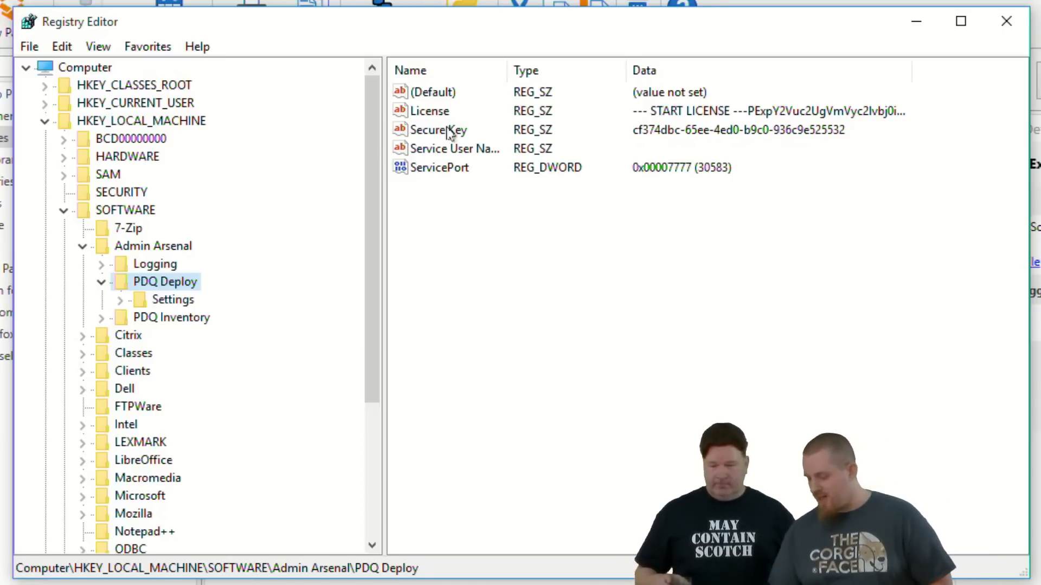
click(441, 169)
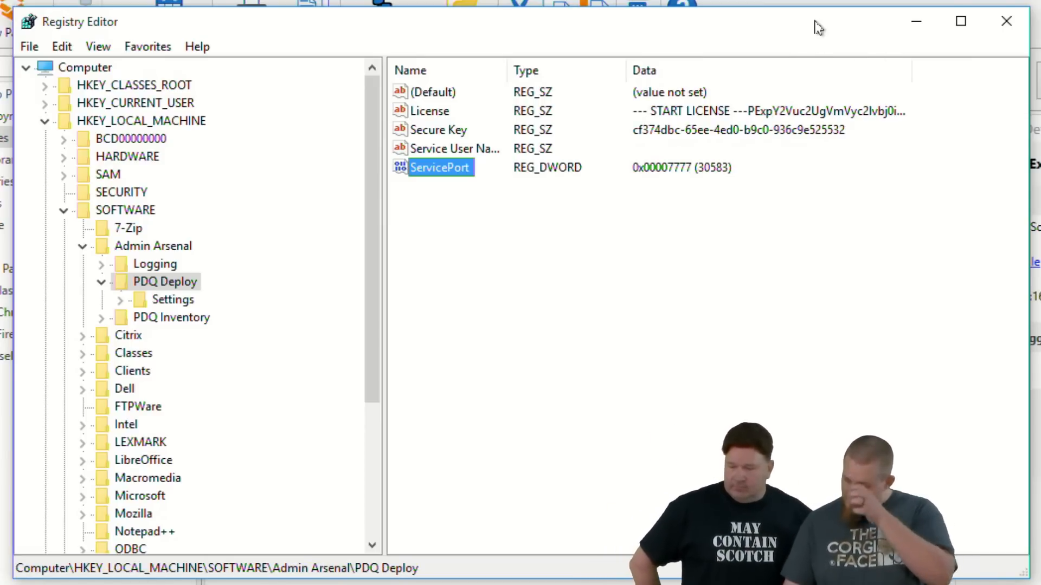
drag(818, 27, 820, 82)
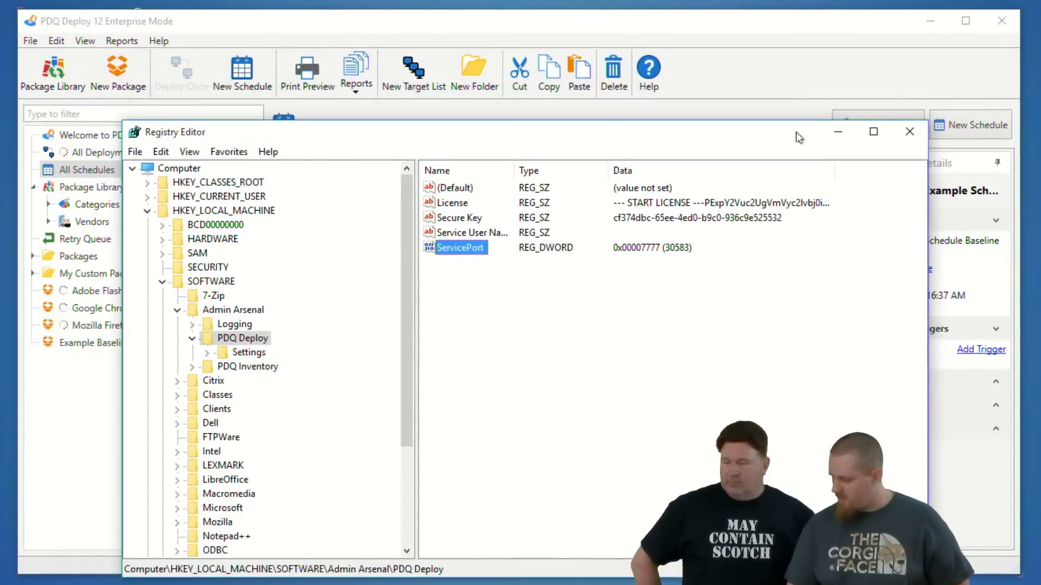
drag(796, 133, 796, 135)
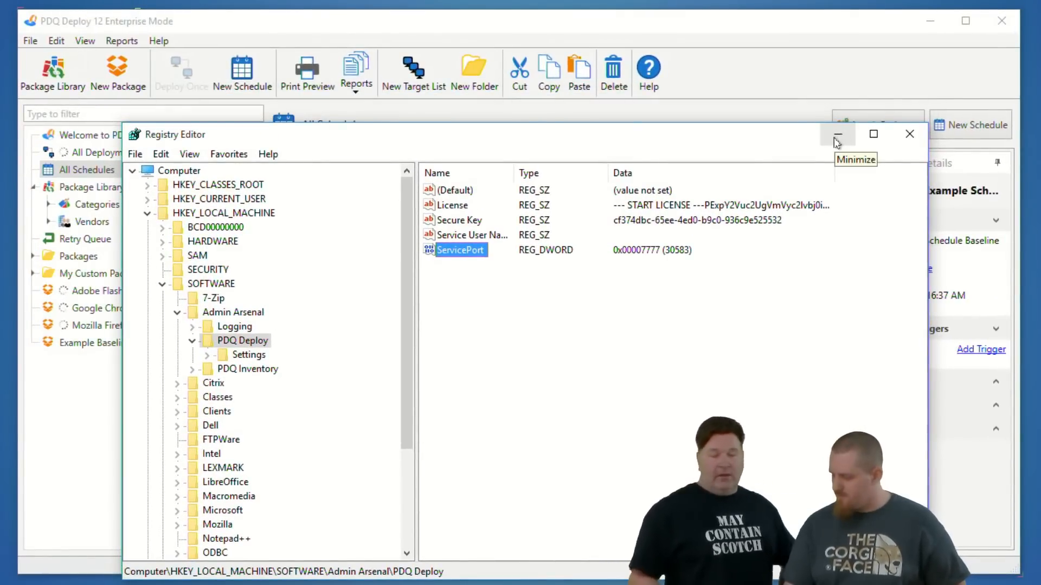
Step: Switch back to PDQ Deploy and examine the deployments of the Mozilla Firefox 51.0.1 package
click(838, 140)
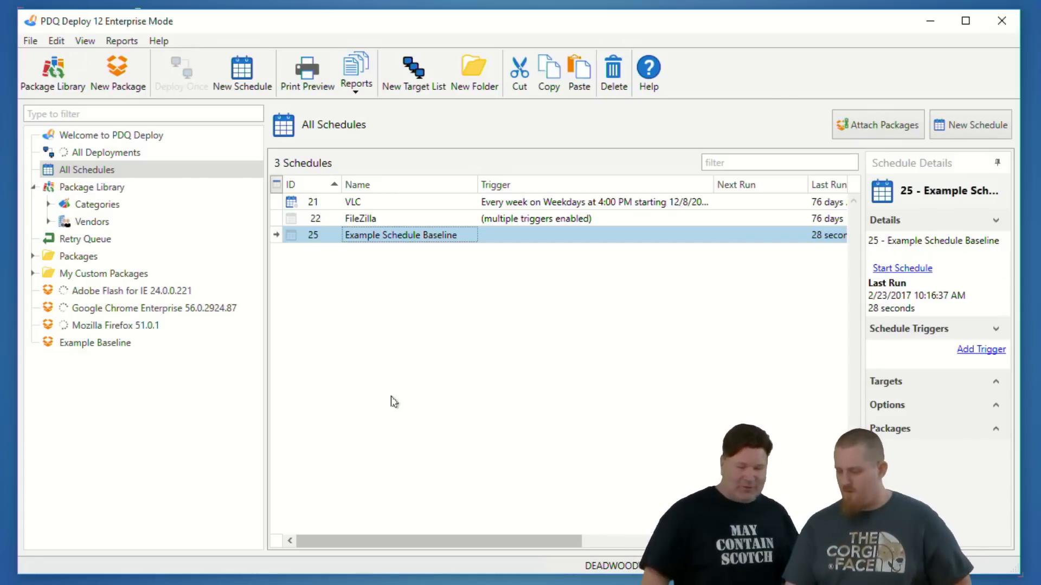
click(88, 321)
mouse_move(59, 278)
mouse_down()
mouse_move(65, 335)
mouse_move(70, 276)
mouse_up()
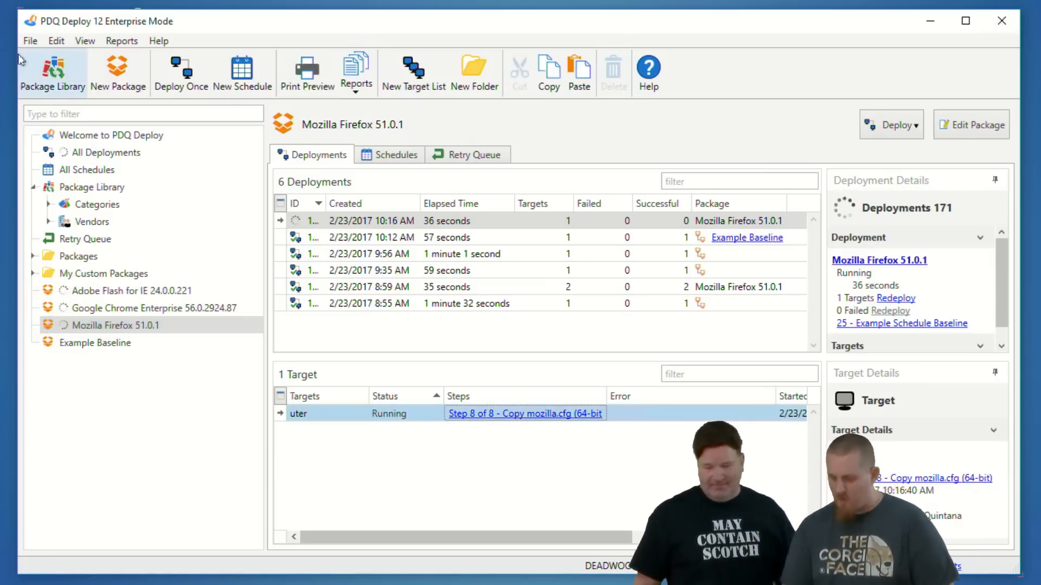
Step: Review the background service user and console users in the Background Service preferences, and close the preferences
click(30, 41)
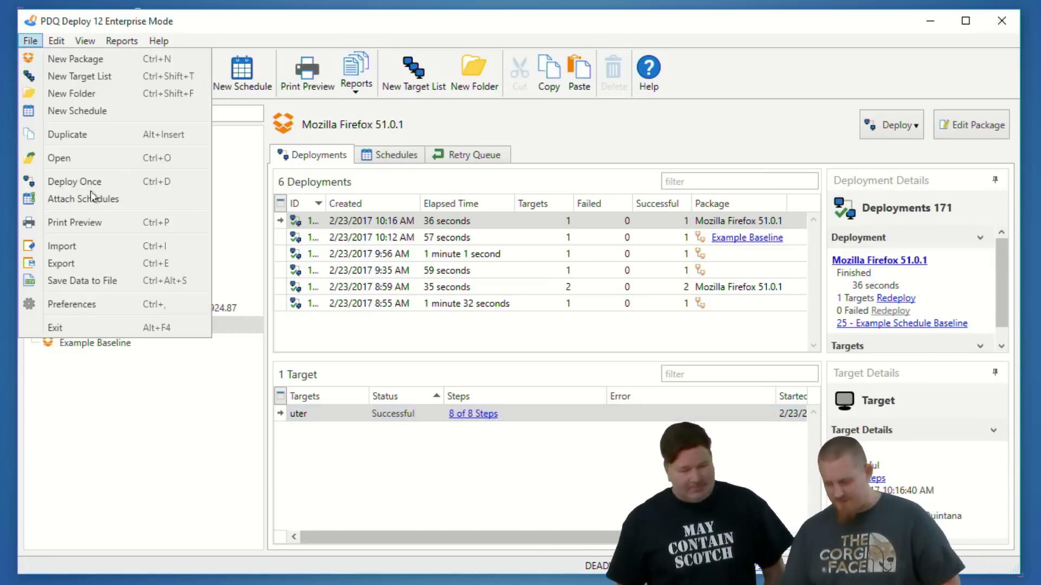
click(76, 304)
click(264, 155)
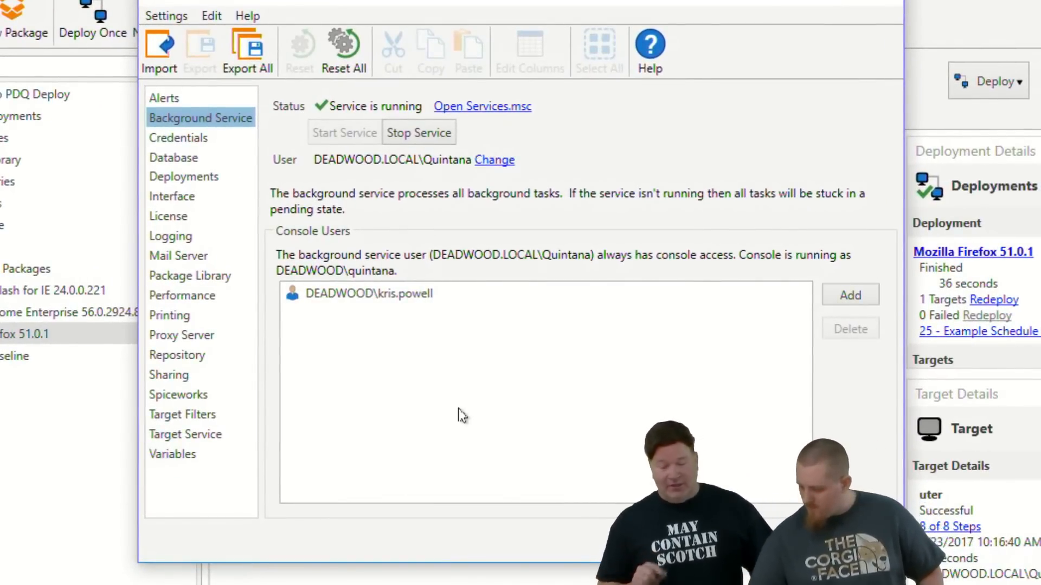
mouse_move(358, 222)
mouse_down()
mouse_move(439, 334)
mouse_move(325, 210)
mouse_up()
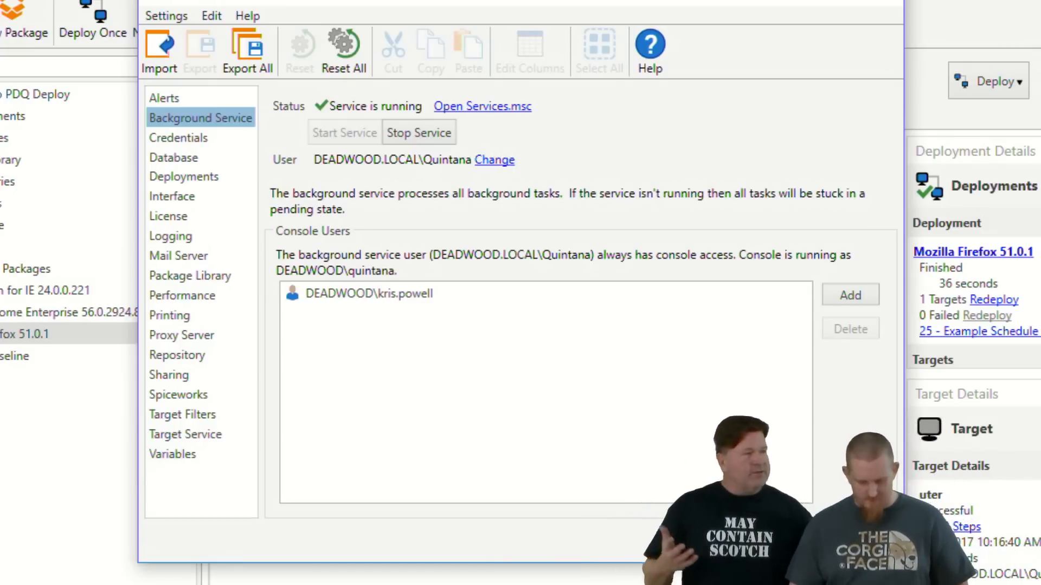
click(865, 541)
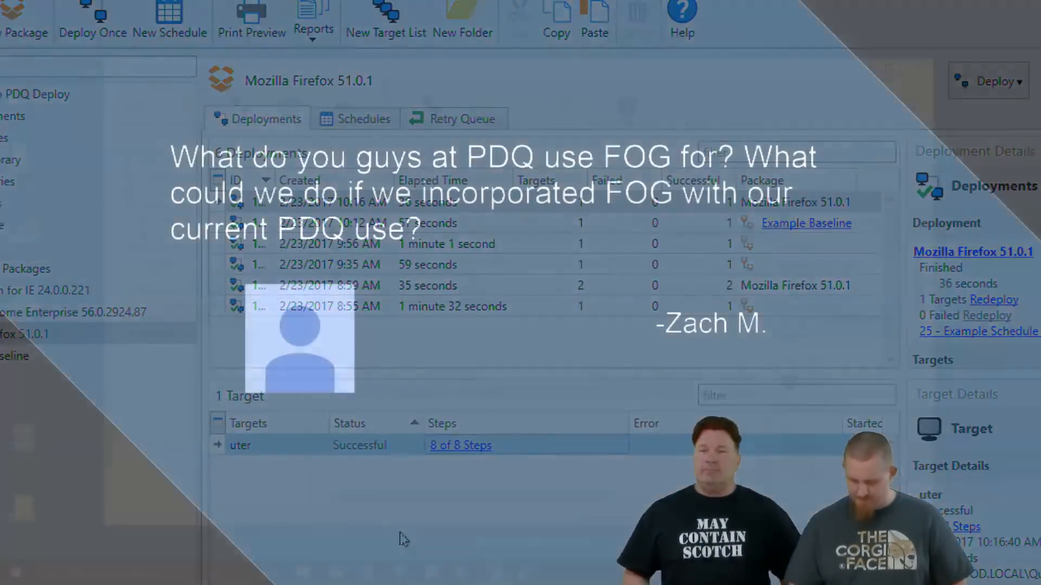